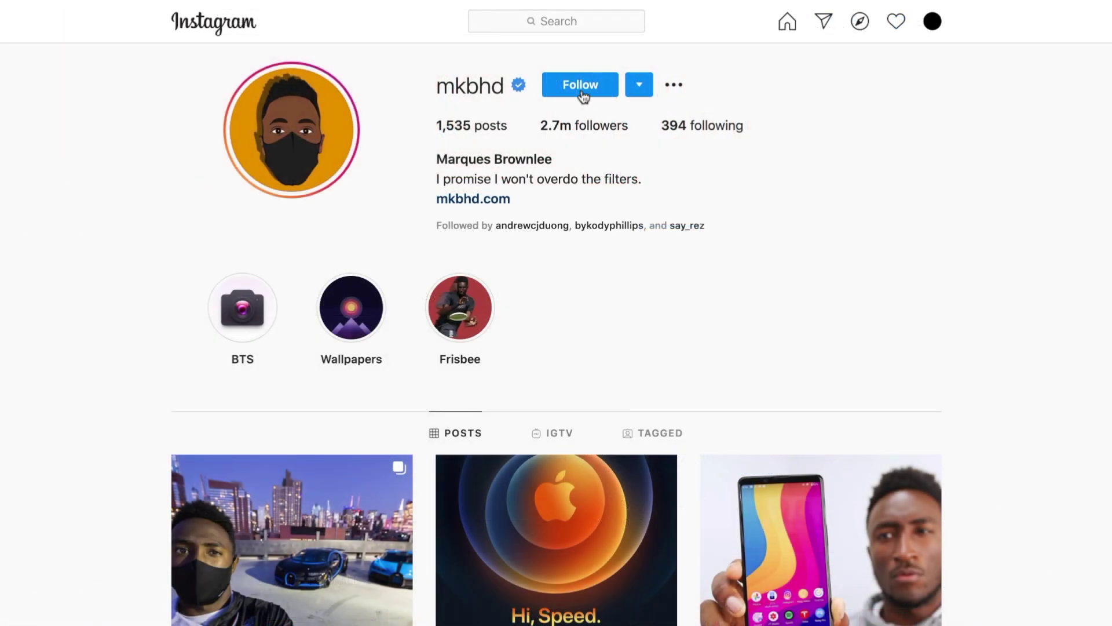
# Step: Follow the creator's Instagram account, then enlarge and close their Twitter profile photo
pyautogui.click(582, 92)
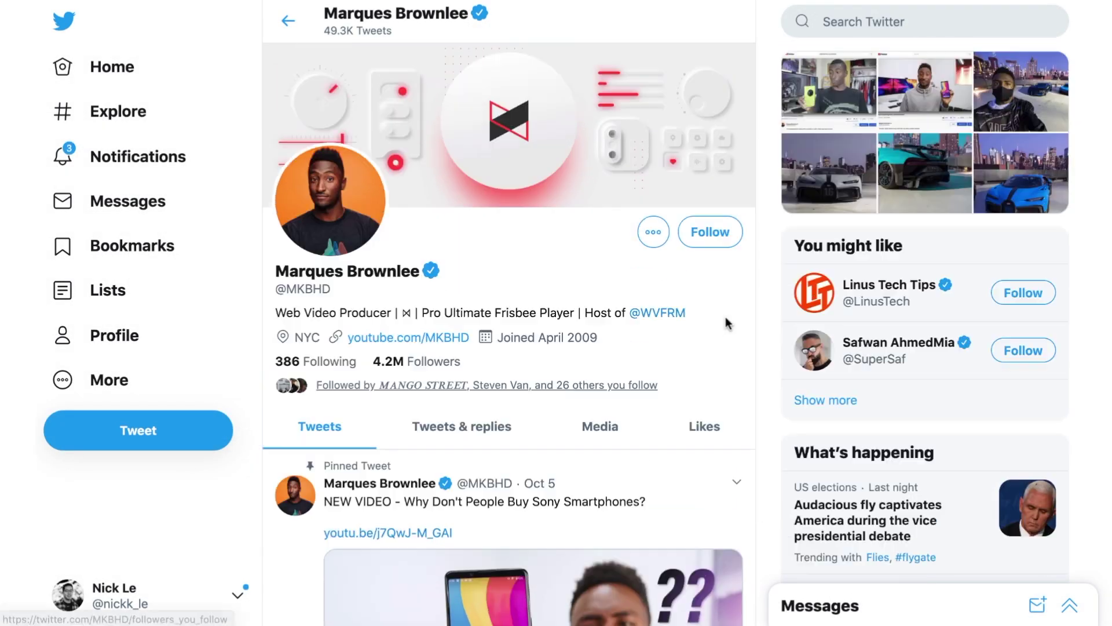
pyautogui.click(347, 238)
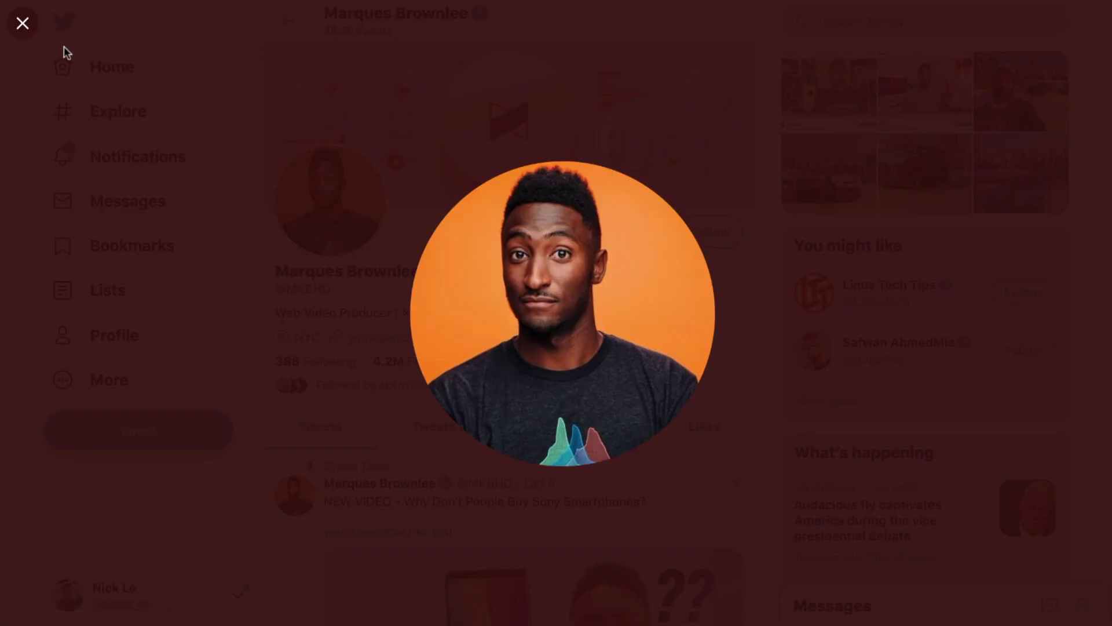
pyautogui.click(23, 28)
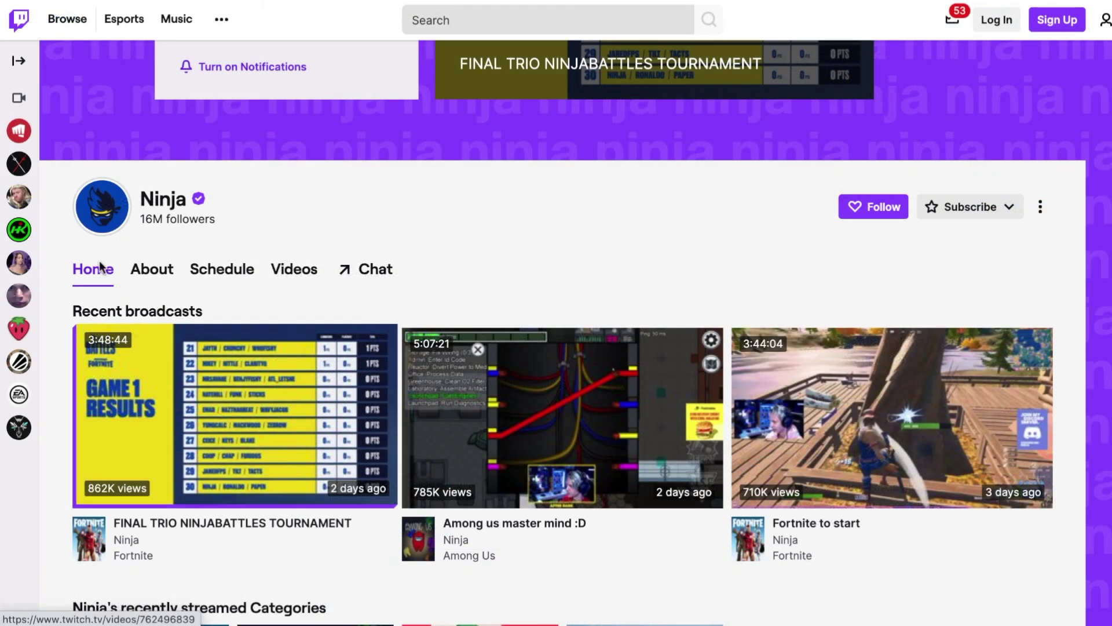
# Step: Open the streamer's Twitch channel, then scroll the Medium profile-photo article down to Tip #3
pyautogui.click(104, 220)
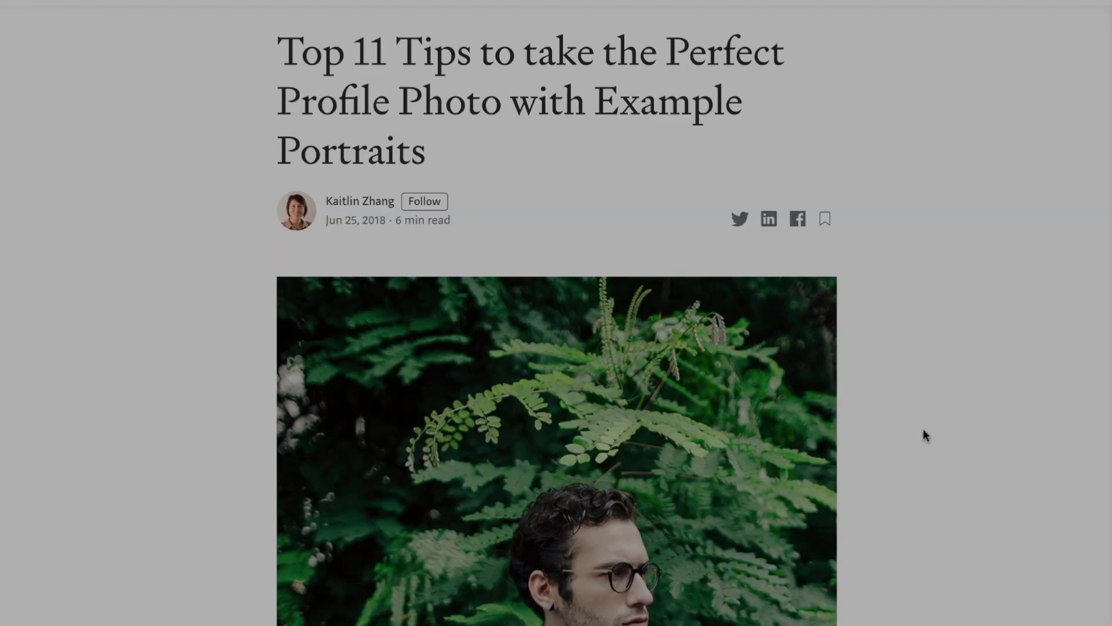
pyautogui.scroll(-15, 923, 431)
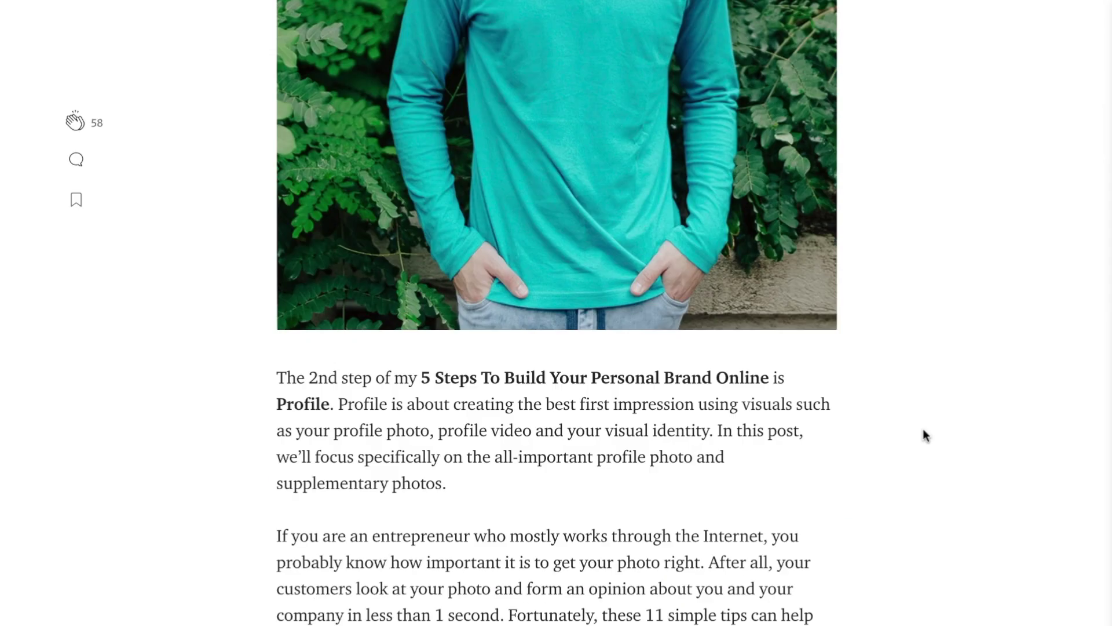
pyautogui.scroll(-11, 923, 432)
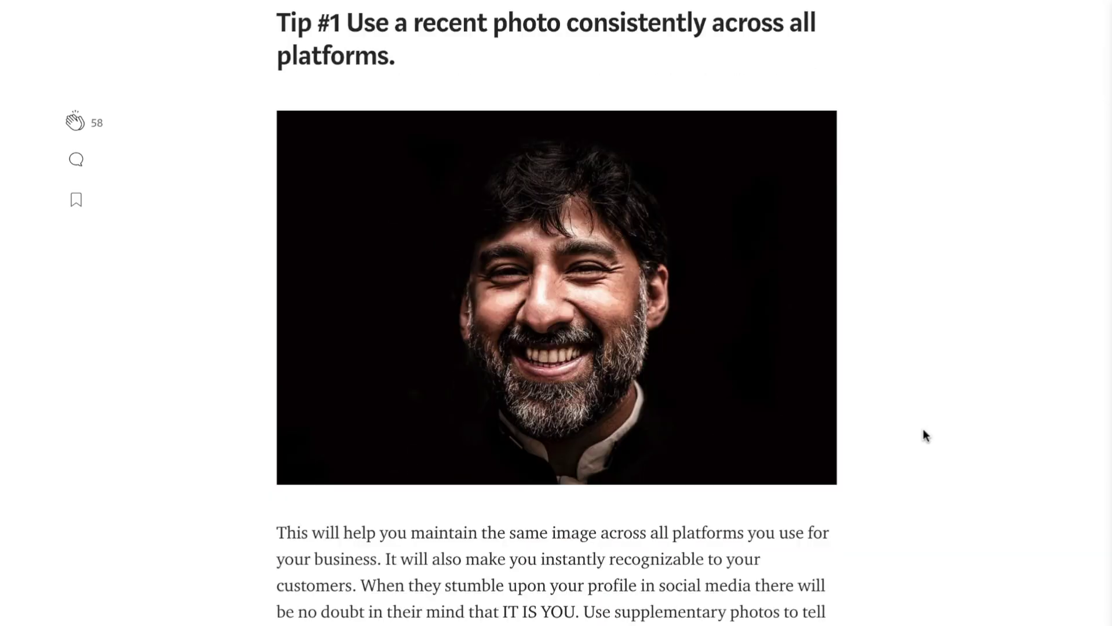
pyautogui.scroll(-3, 924, 434)
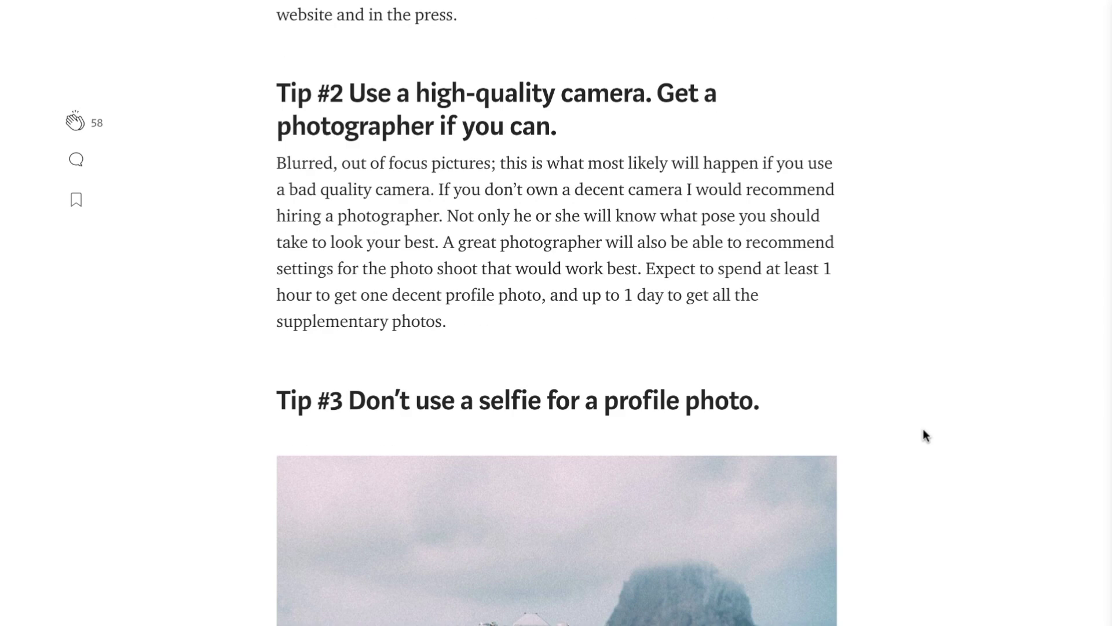
pyautogui.scroll(-6, 923, 429)
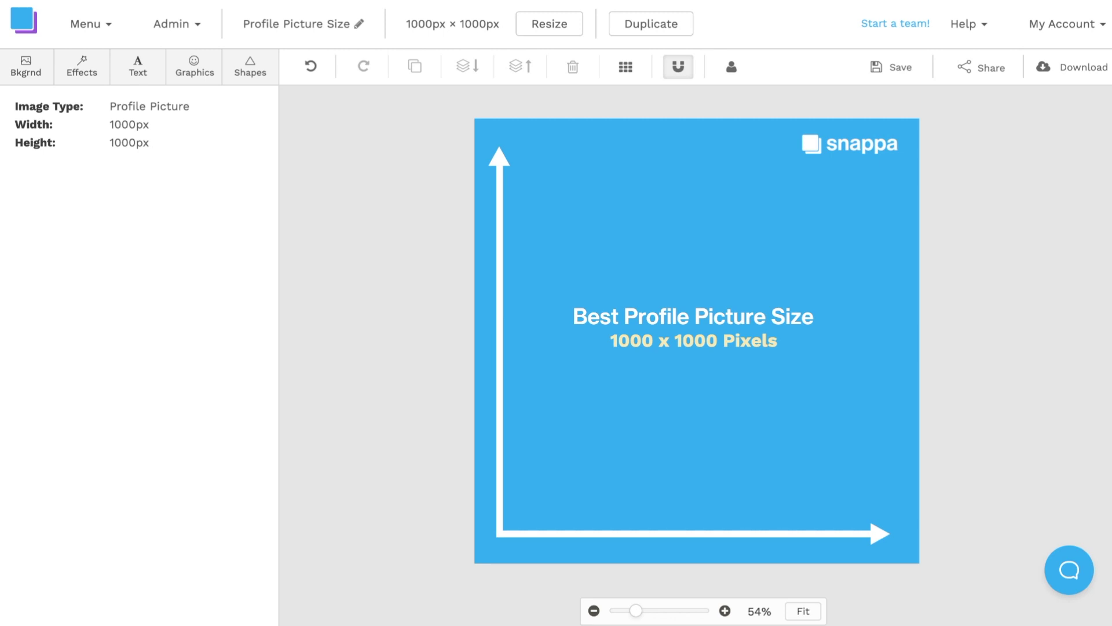
# Step: Toggle the safe zone on so a circular guide overlays the 1000 × 1000 canvas
pyautogui.click(732, 67)
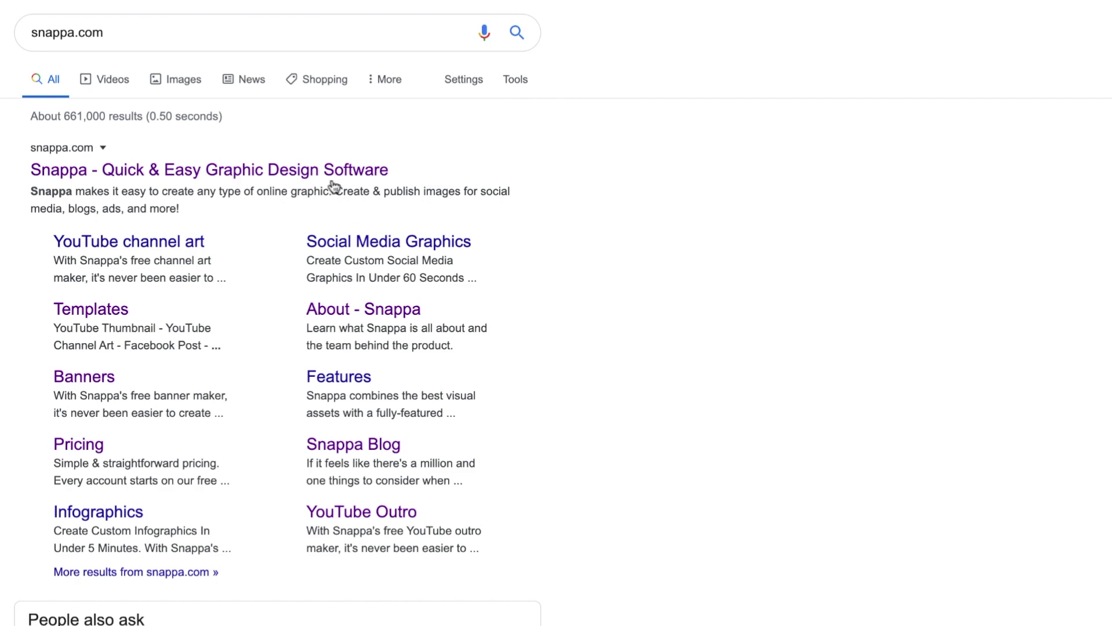
# Step: Go from the search results to Snappa, get started free, and pick the 1000 × 1000 Profile Picture size
pyautogui.click(333, 177)
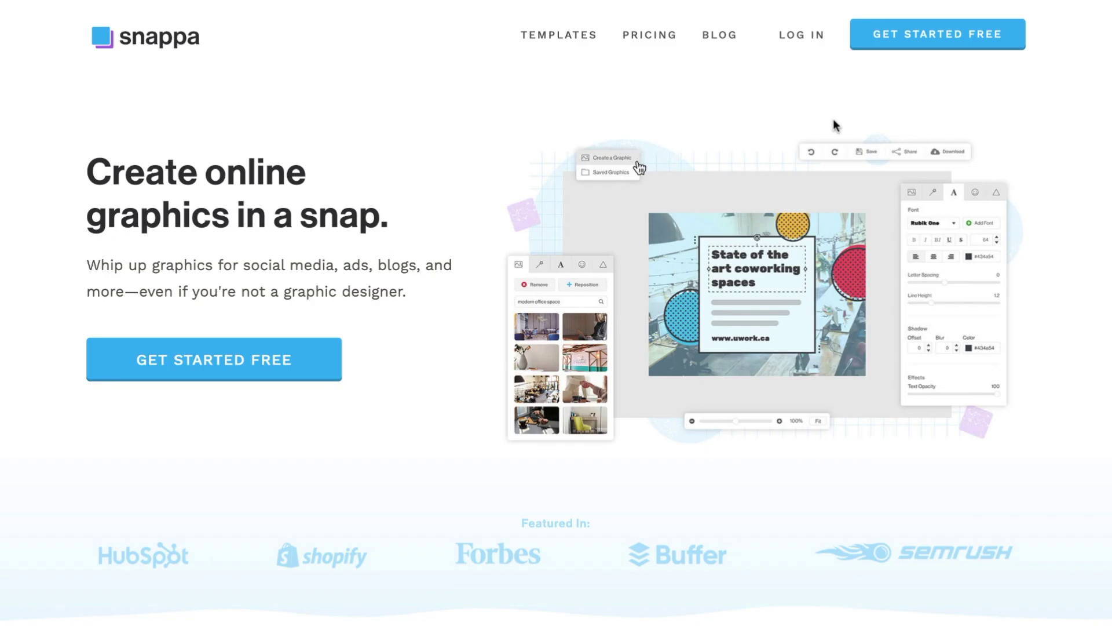
pyautogui.click(881, 36)
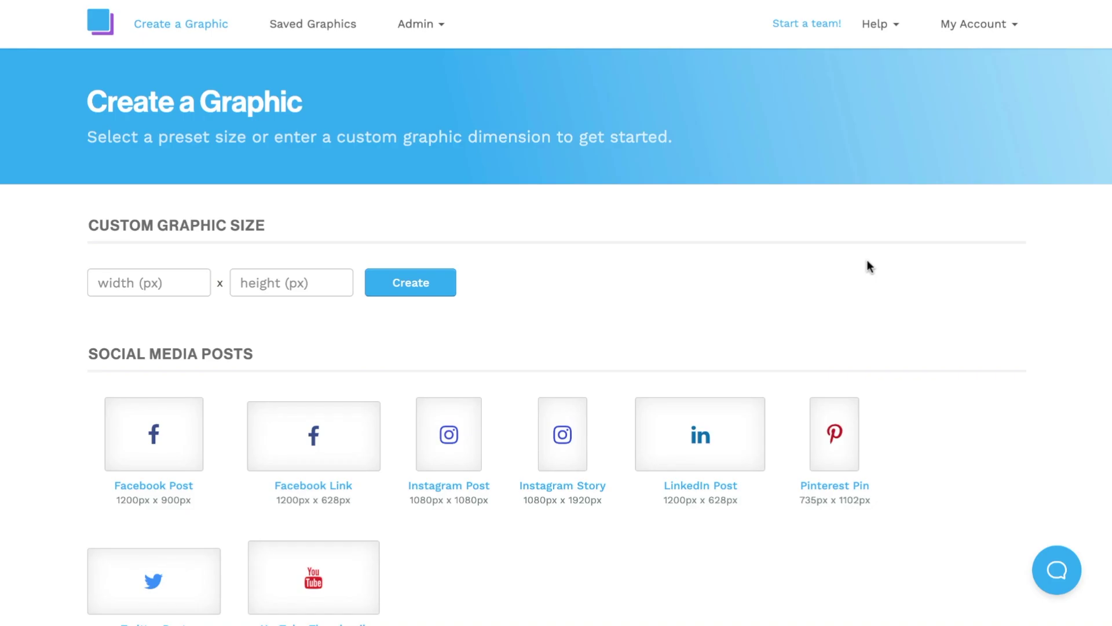
pyautogui.scroll(-5, 867, 262)
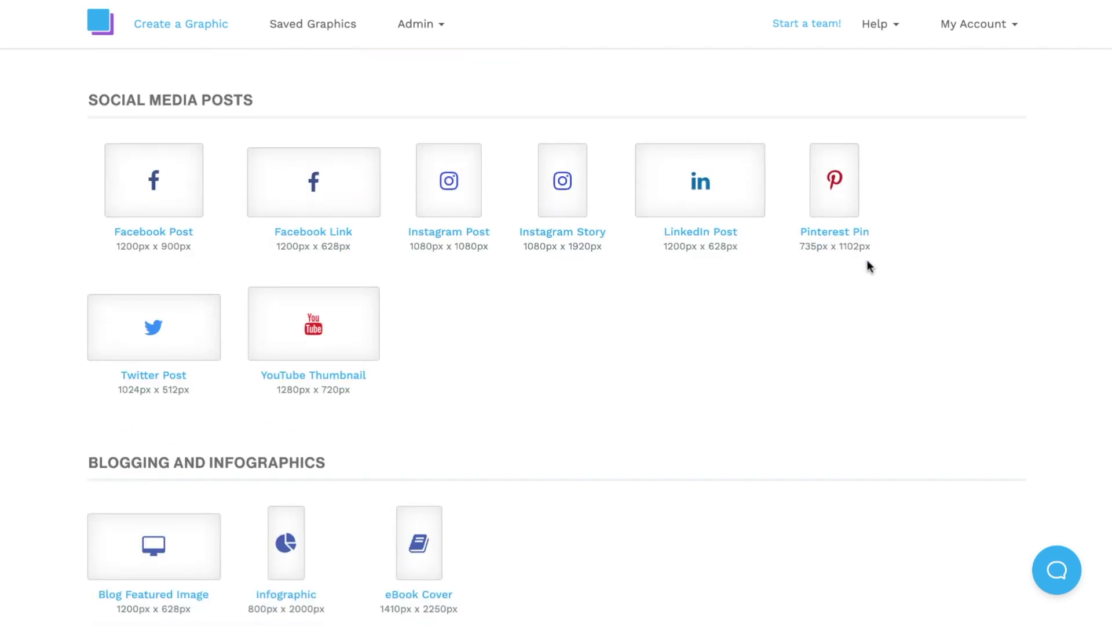
pyautogui.scroll(-10, 867, 264)
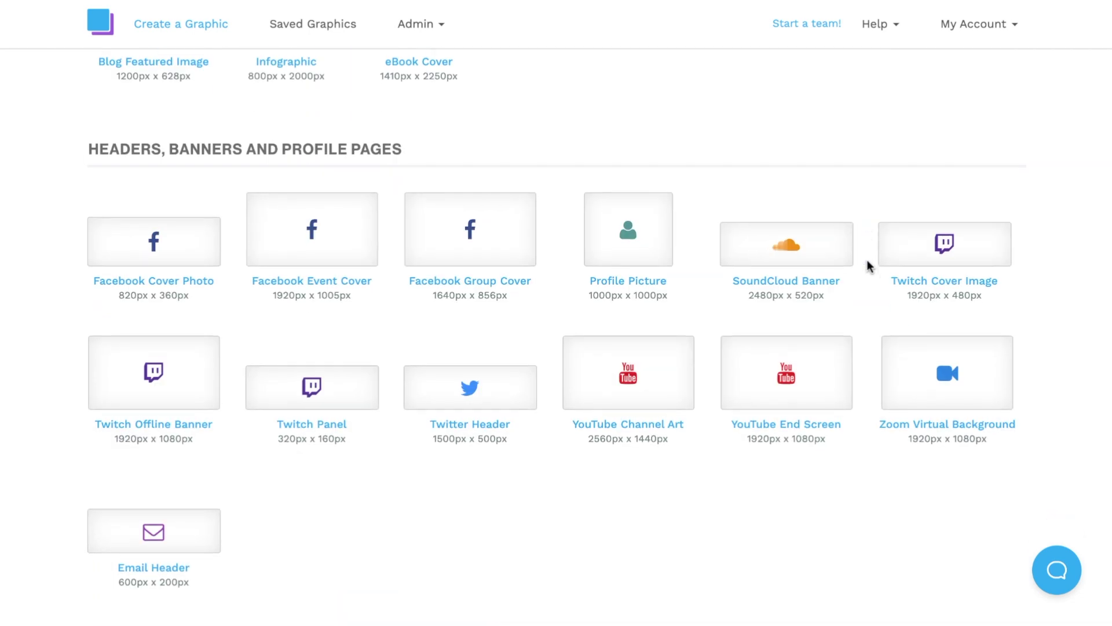
pyautogui.scroll(-1, 867, 264)
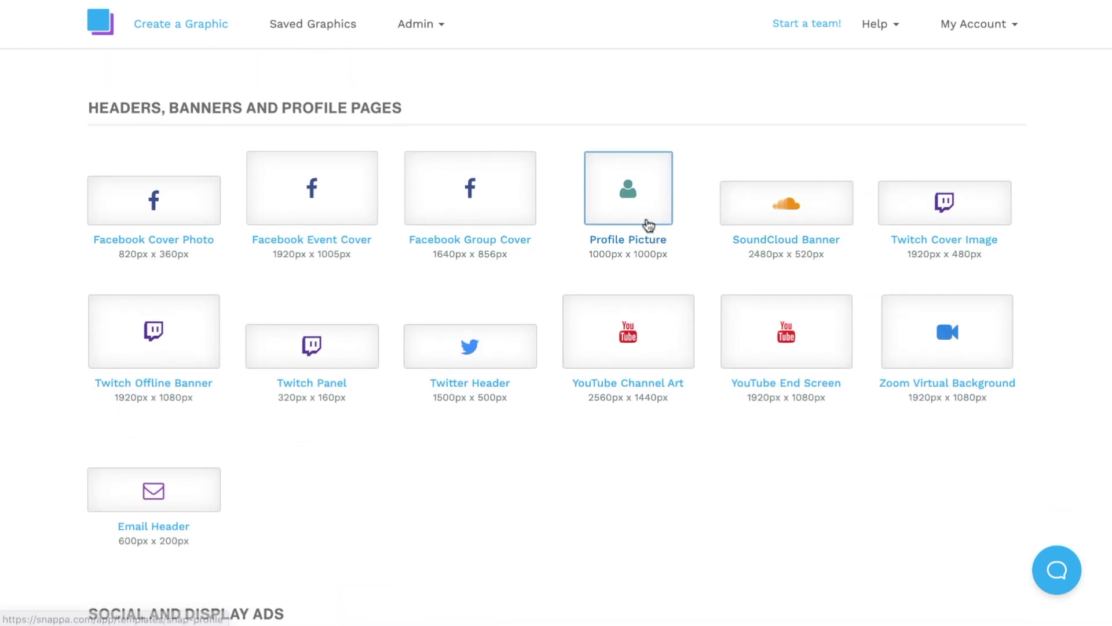
pyautogui.click(646, 225)
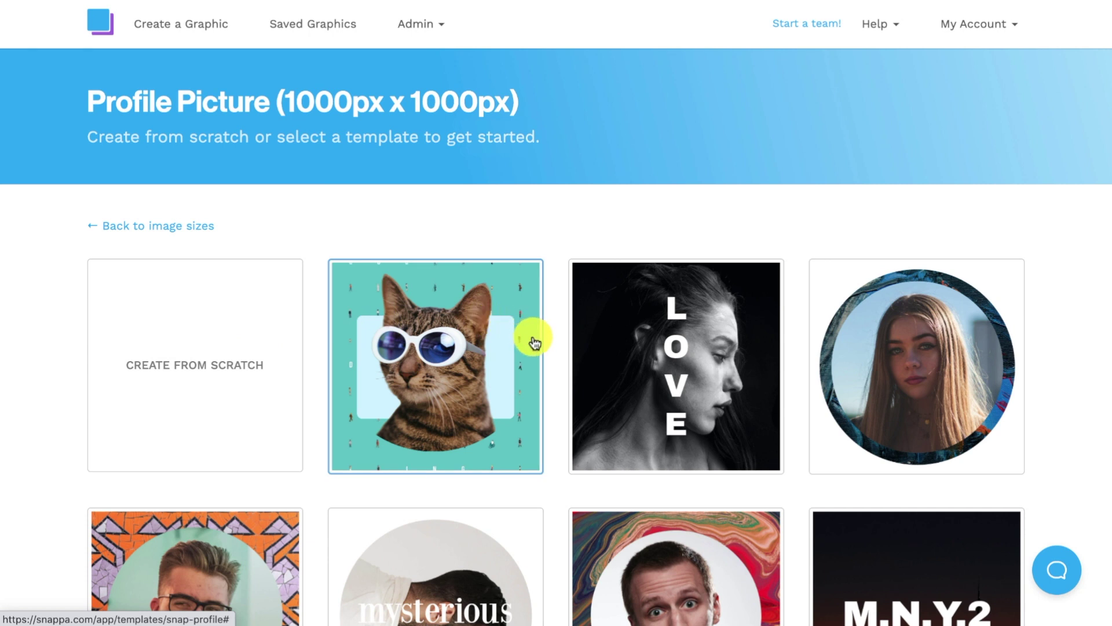
# Step: Scroll through the Profile Picture headshot templates
pyautogui.scroll(-1, 544, 340)
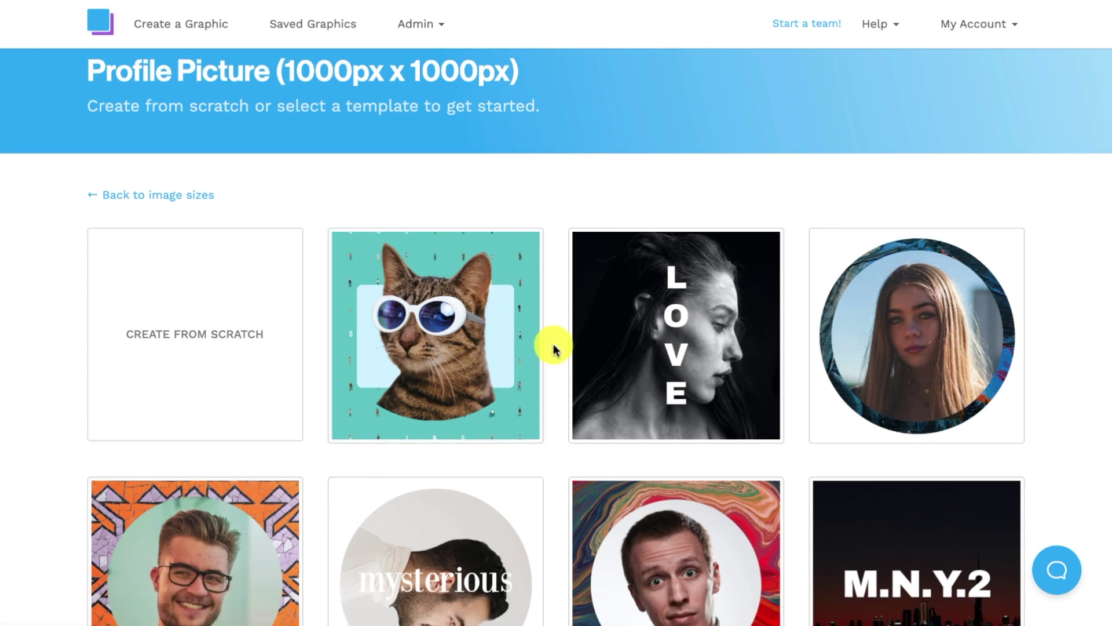
pyautogui.scroll(-3, 554, 347)
pyautogui.scroll(-10, 554, 346)
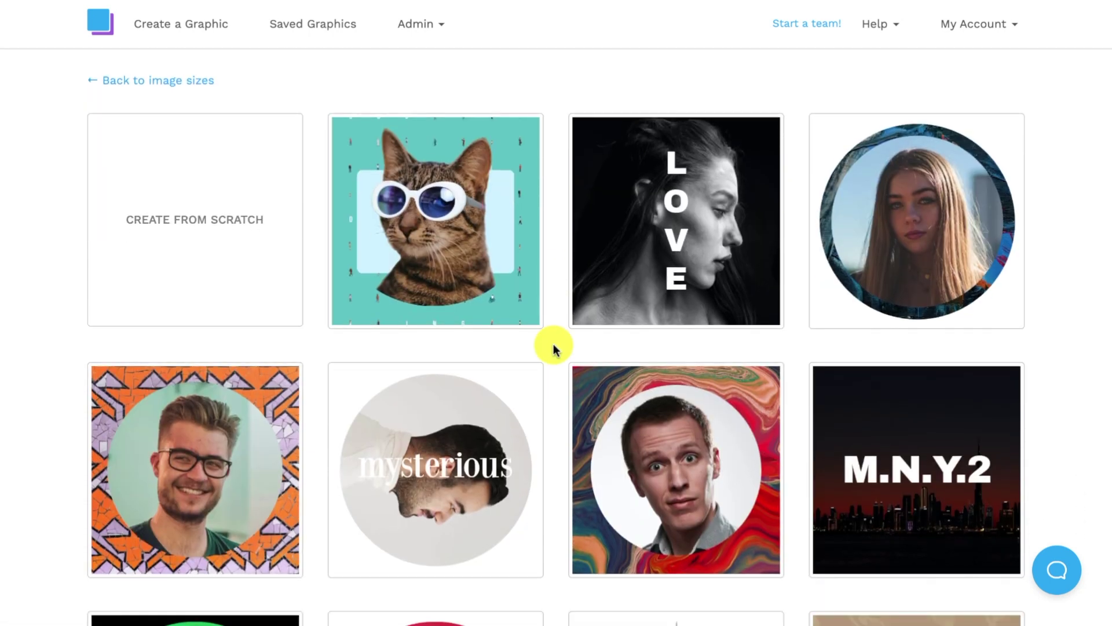
pyautogui.scroll(-7, 553, 346)
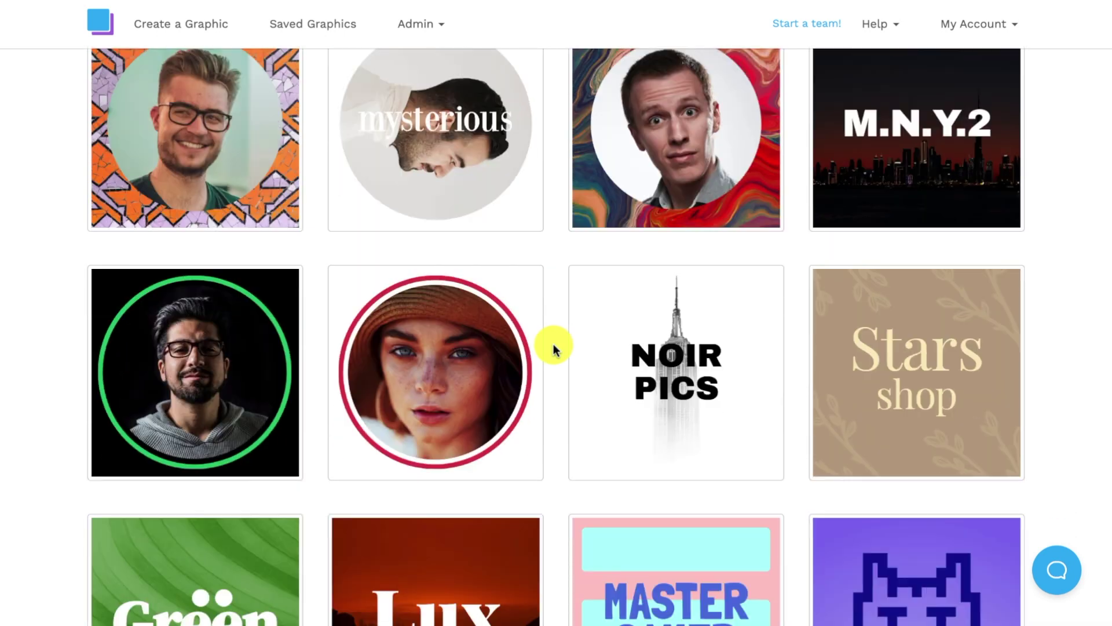
pyautogui.scroll(-5, 554, 343)
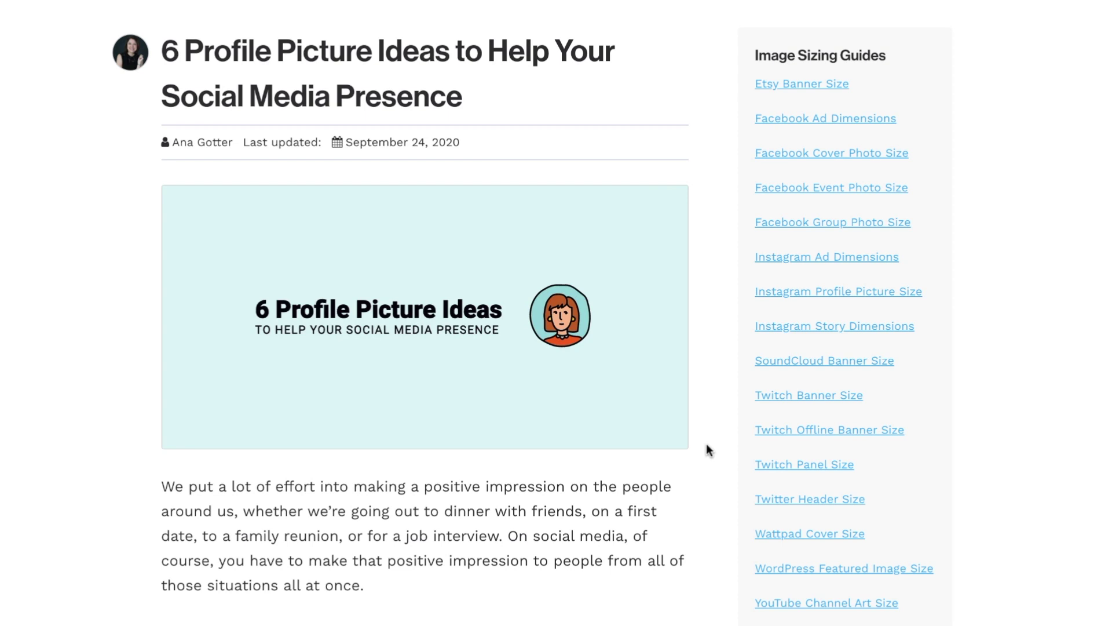
# Step: Scroll the '6 Profile Picture Ideas' blog post down to section 4
pyautogui.scroll(-7, 707, 453)
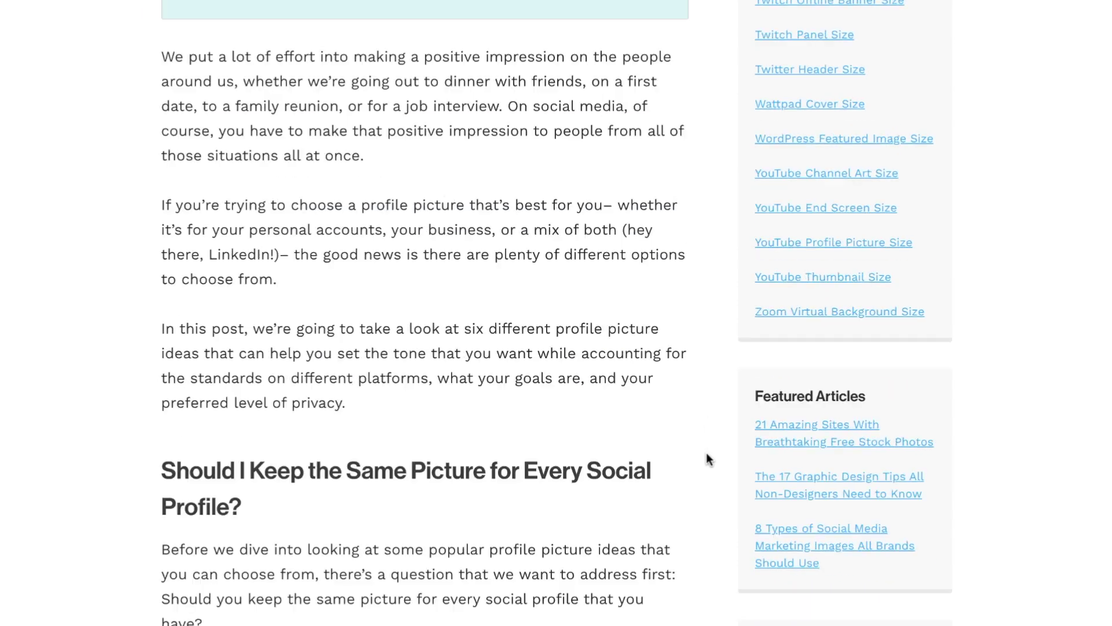
pyautogui.scroll(-10, 707, 457)
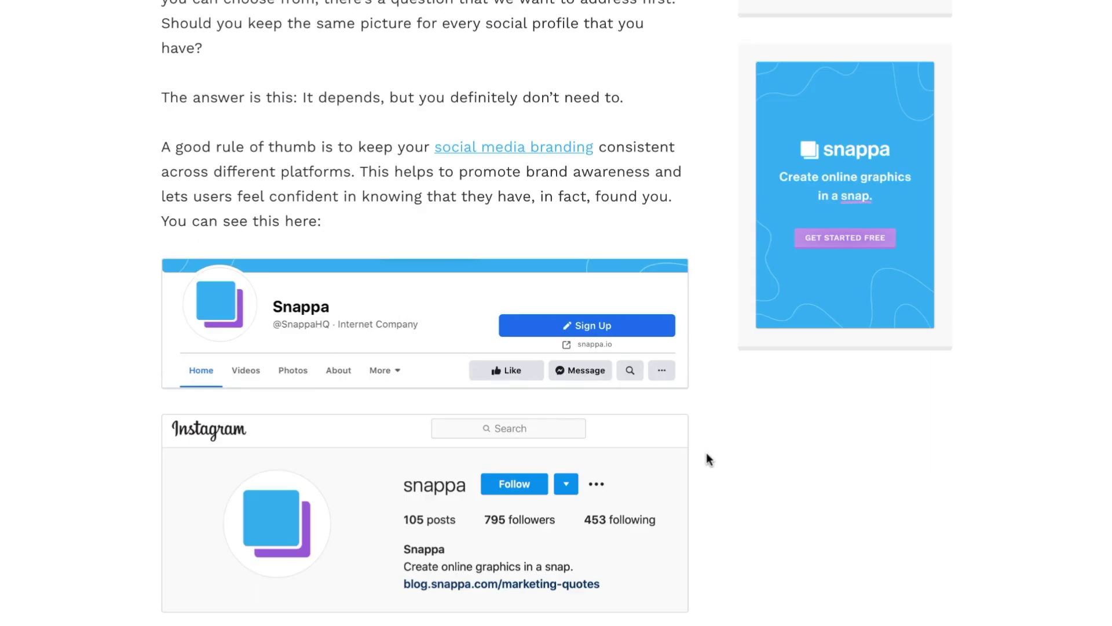
pyautogui.scroll(-3, 707, 454)
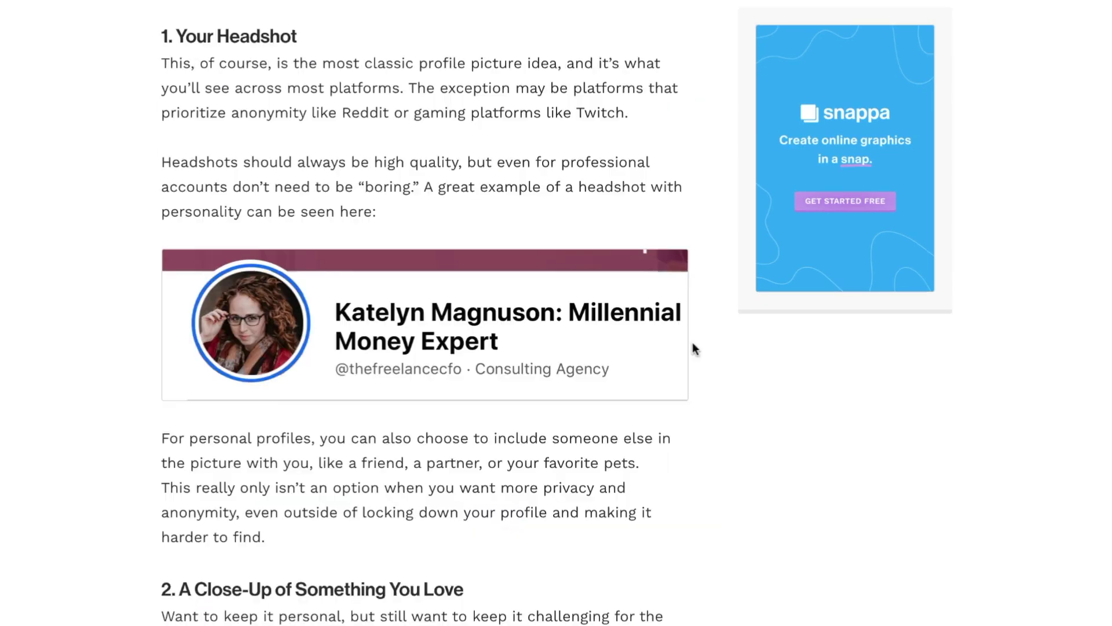
pyautogui.scroll(-5, 693, 344)
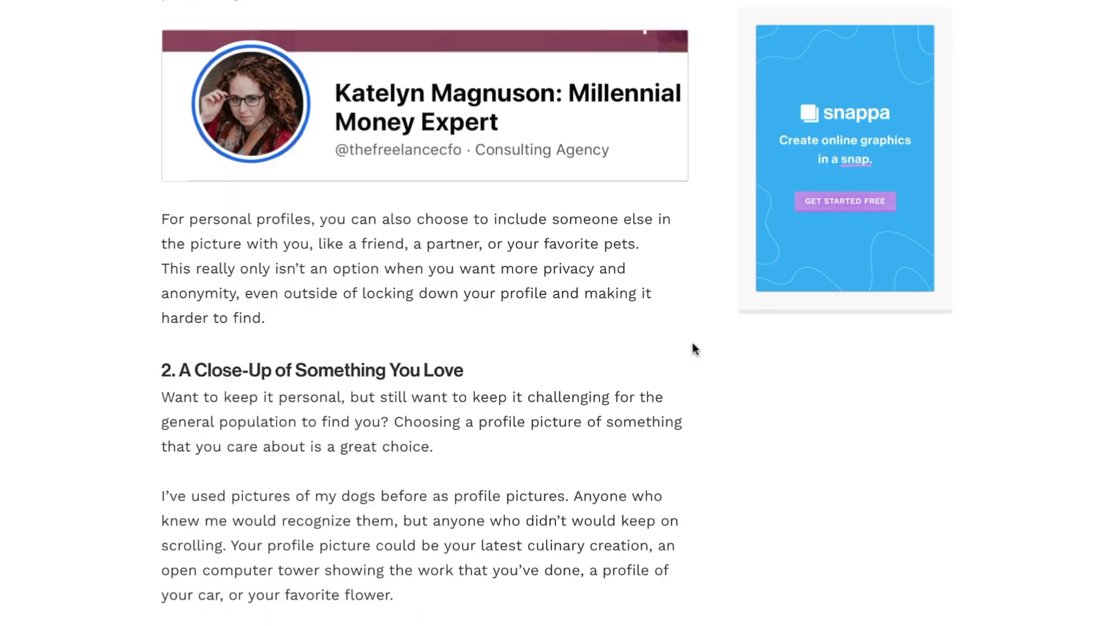
pyautogui.scroll(-5, 693, 343)
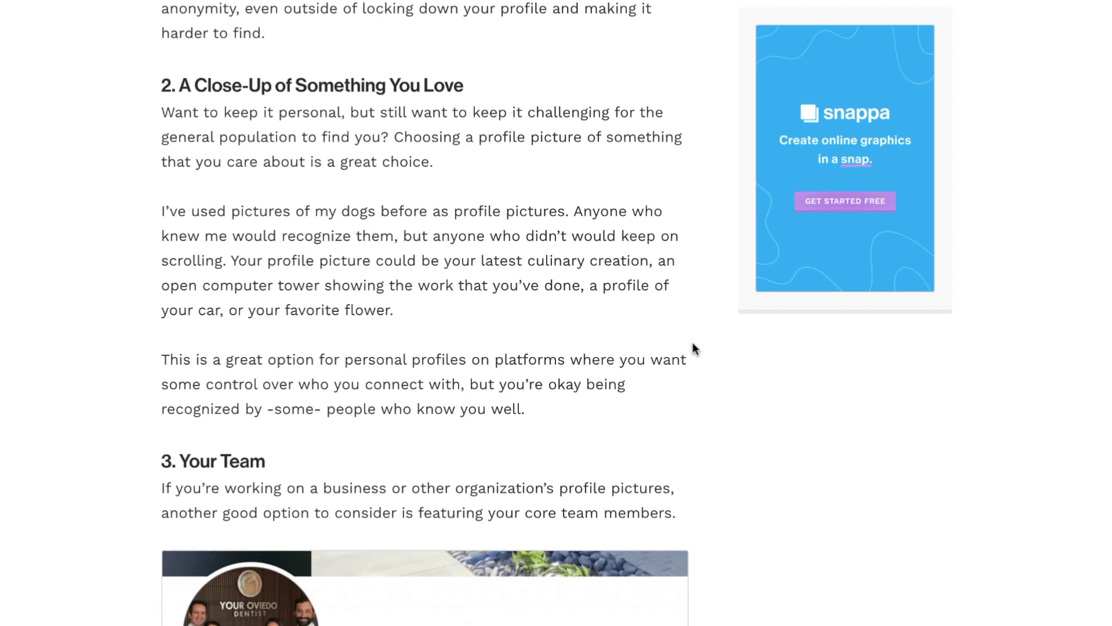
pyautogui.scroll(-6, 695, 347)
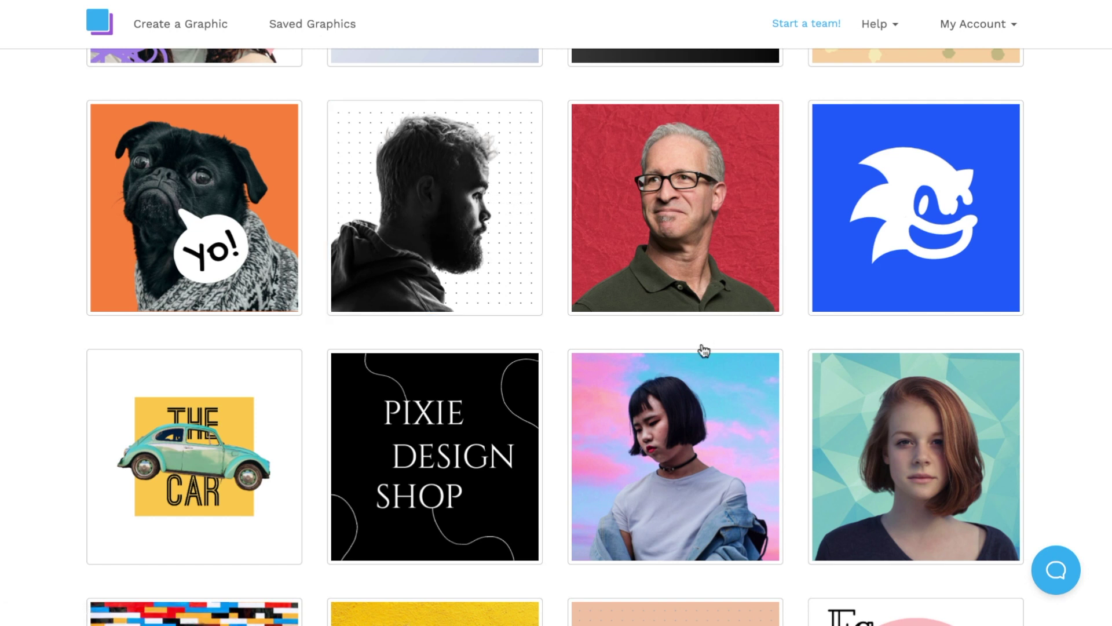
pyautogui.scroll(1, 701, 358)
pyautogui.scroll(5, 702, 357)
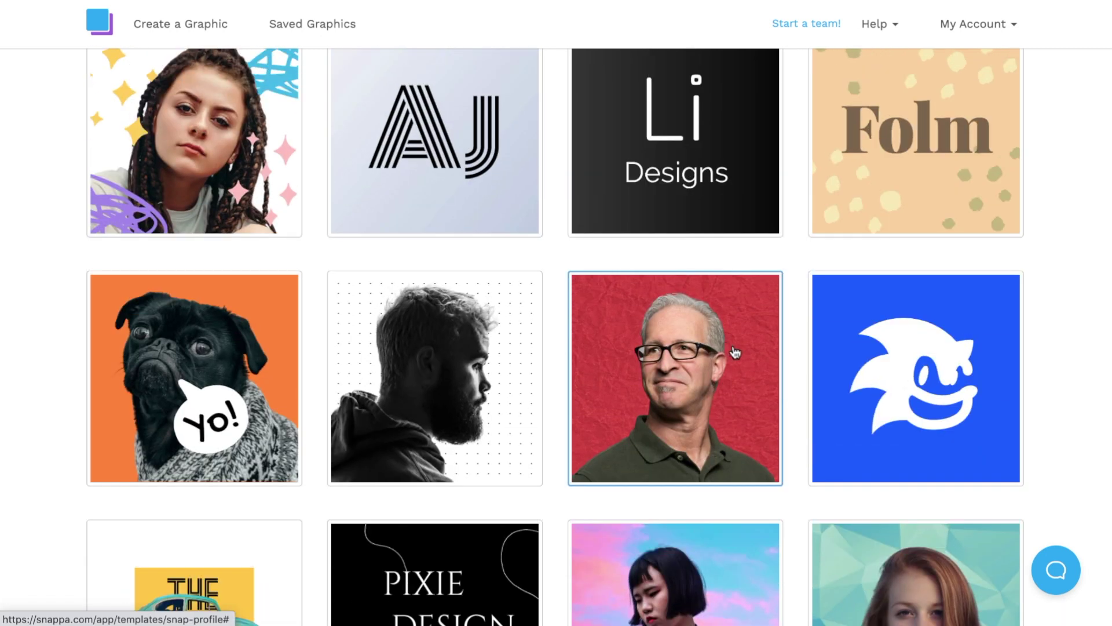
pyautogui.scroll(-1, 779, 367)
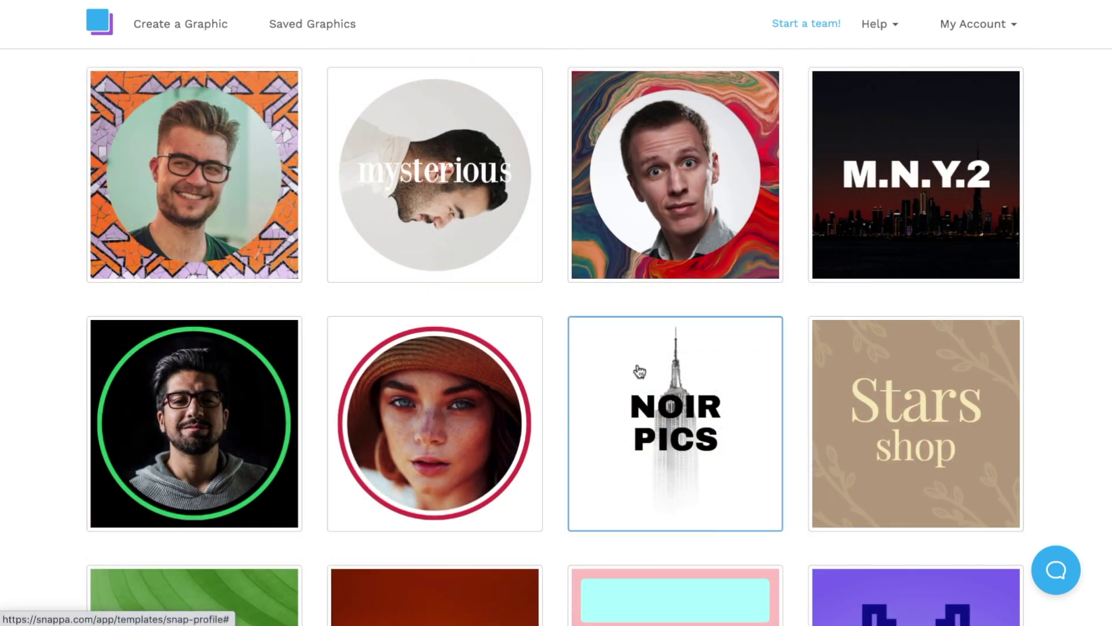
pyautogui.scroll(1, 543, 384)
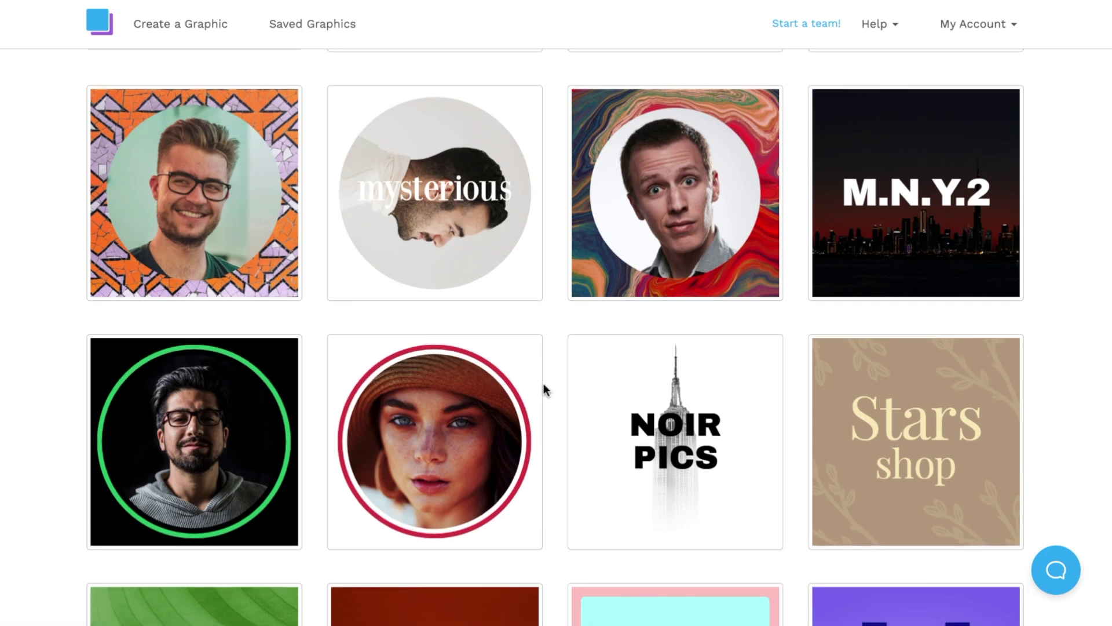
# Step: Start from the 'mysterious' template, re-toggle the safe zone, and show Uploads beside the Finder folder
pyautogui.click(502, 291)
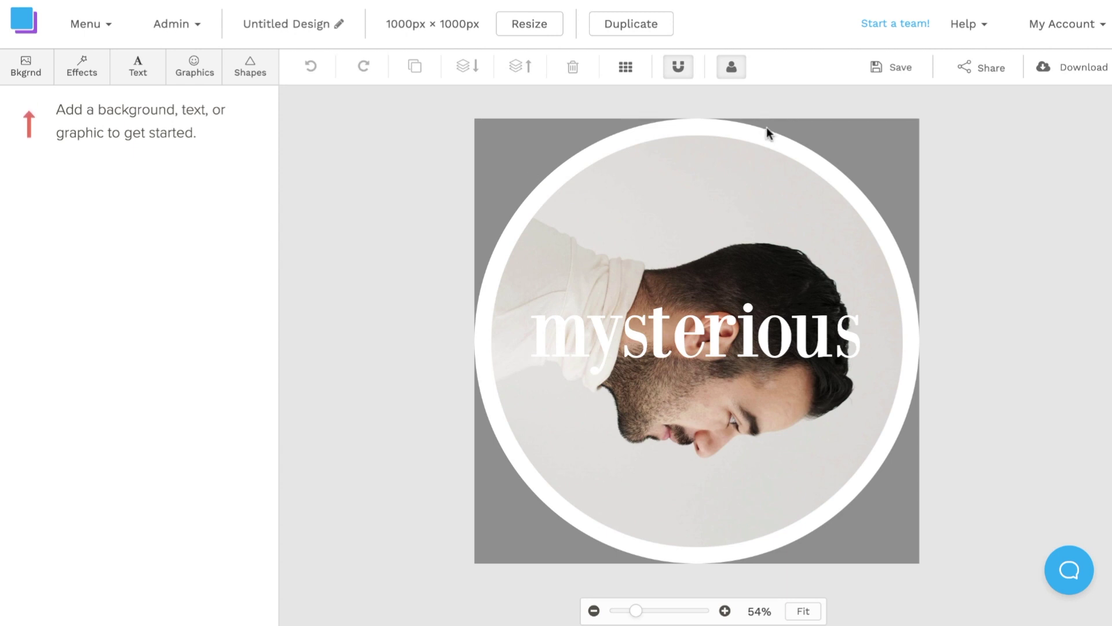
pyautogui.click(732, 70)
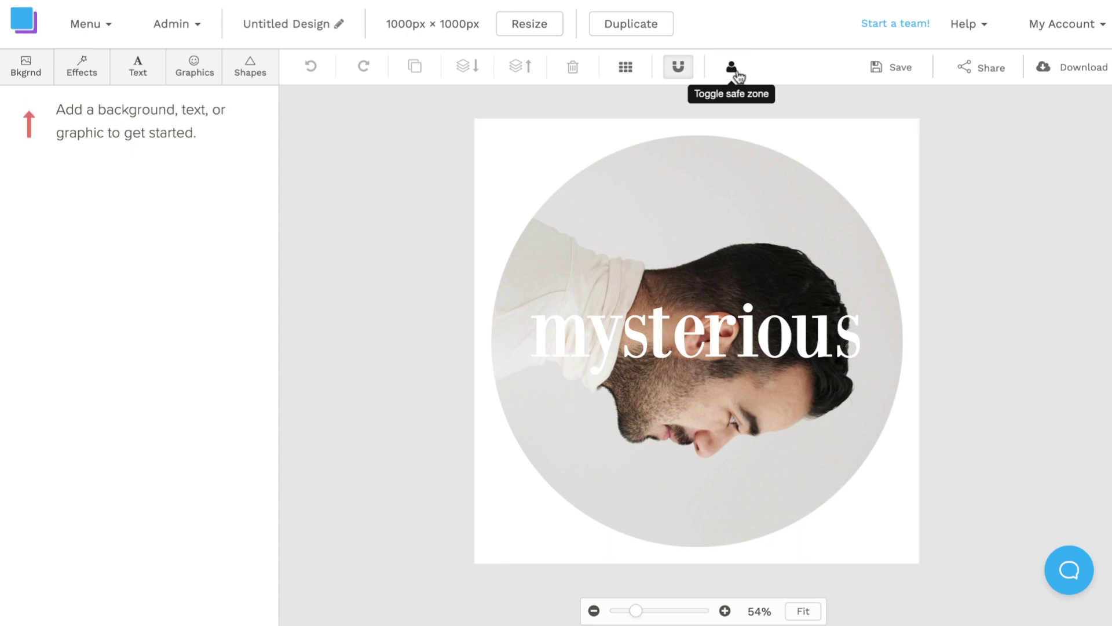
pyautogui.click(736, 72)
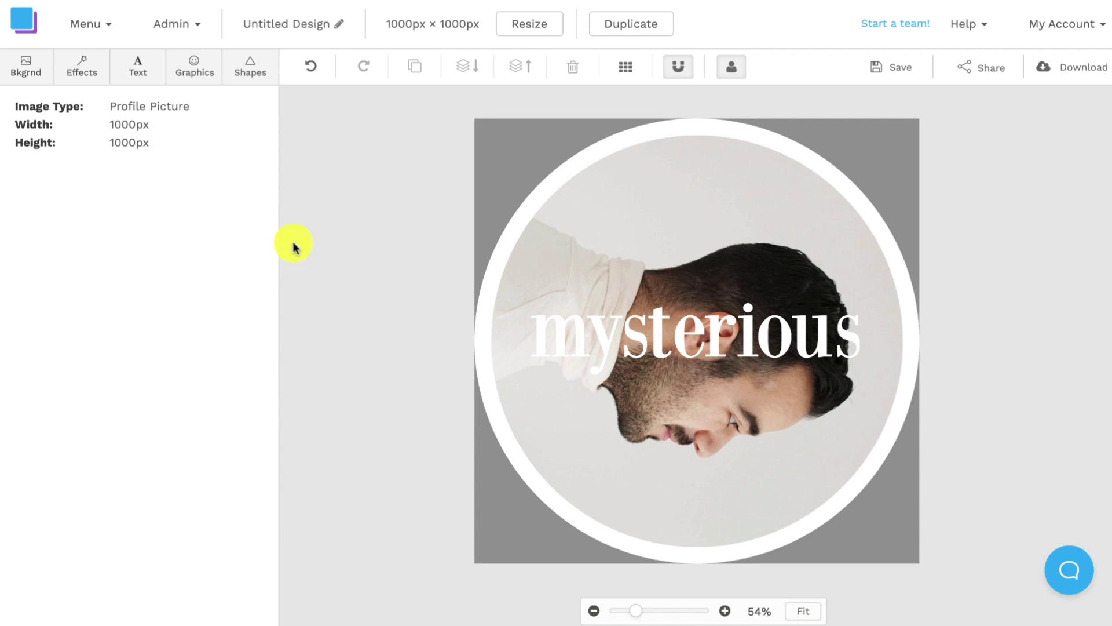
pyautogui.click(206, 80)
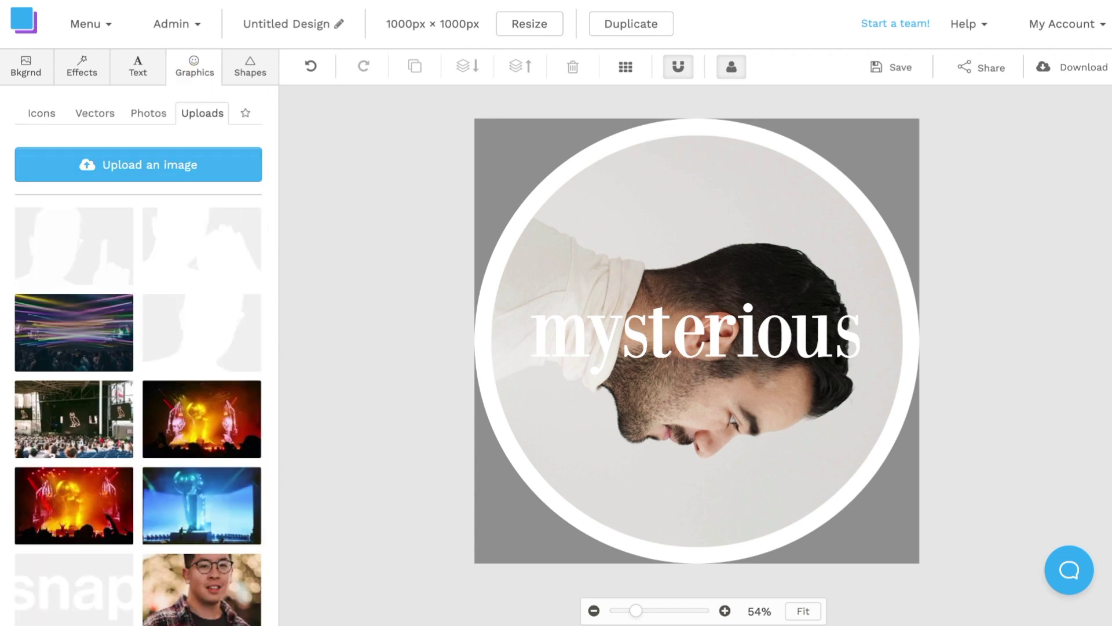
pyautogui.press('super+Tab')
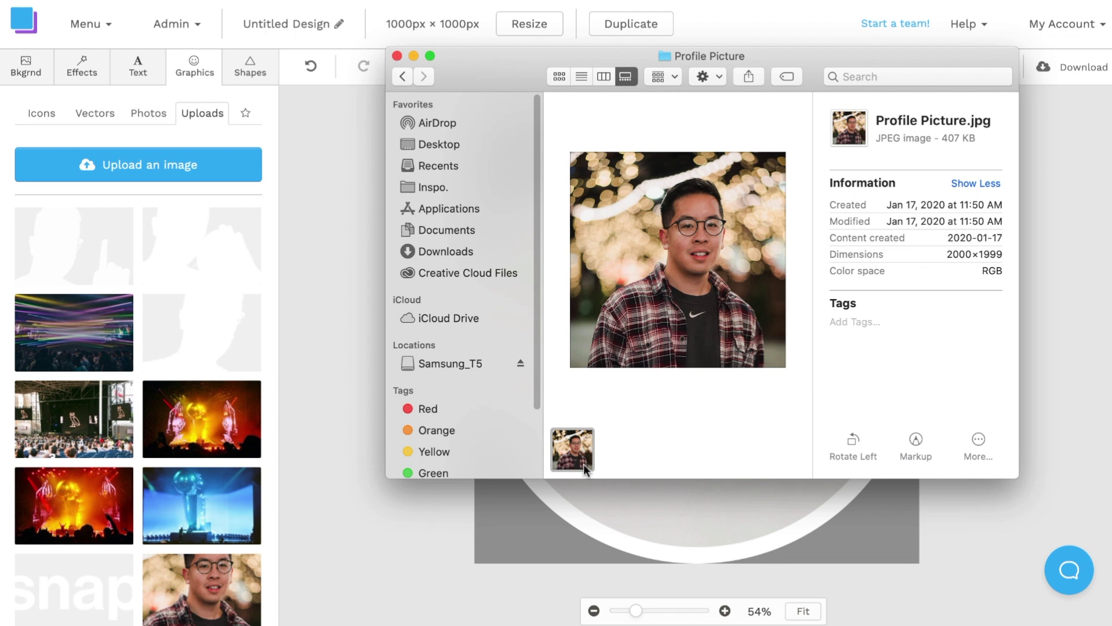
# Step: Drag Profile Picture.jpg from Finder into Snappa's Uploads panel
pyautogui.moveTo(584, 467); pyautogui.dragTo(361, 423)
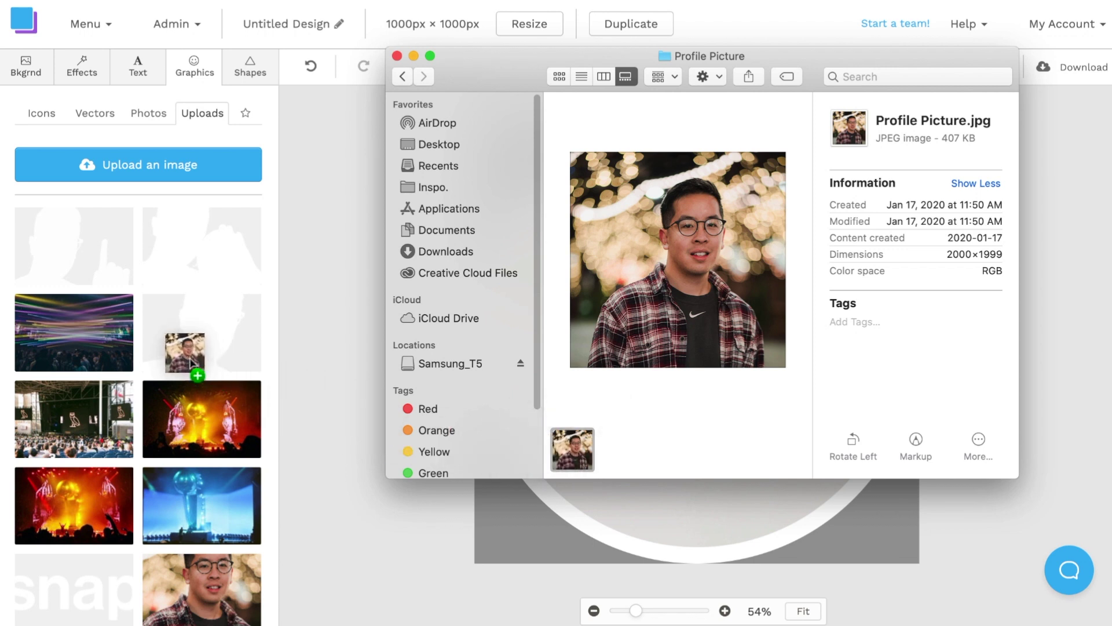
pyautogui.moveTo(190, 359); pyautogui.dragTo(159, 356)
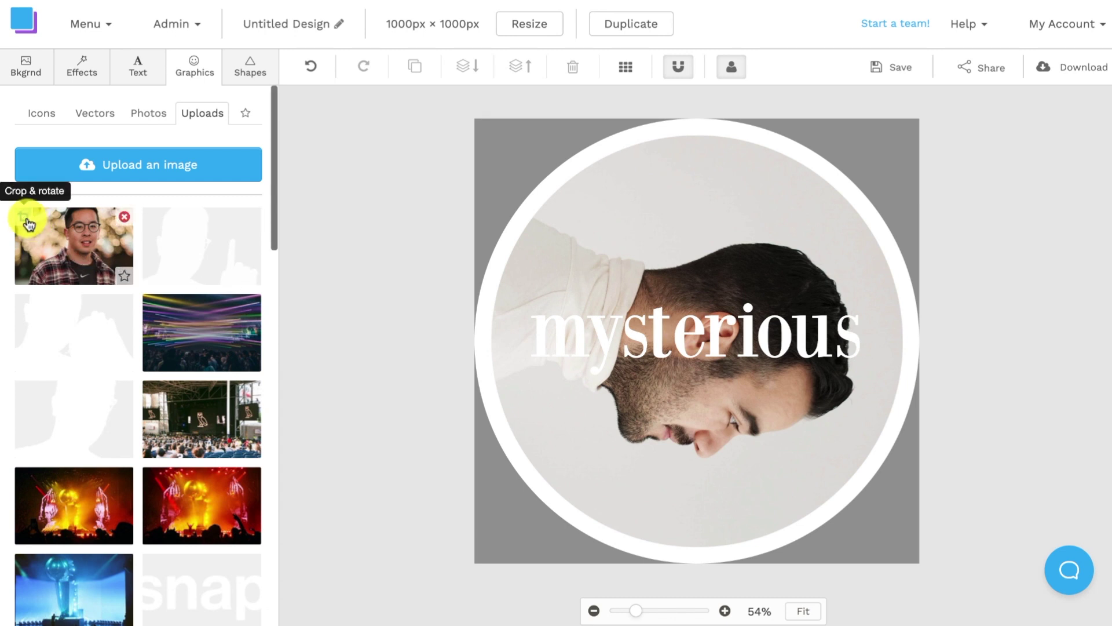
pyautogui.click(25, 220)
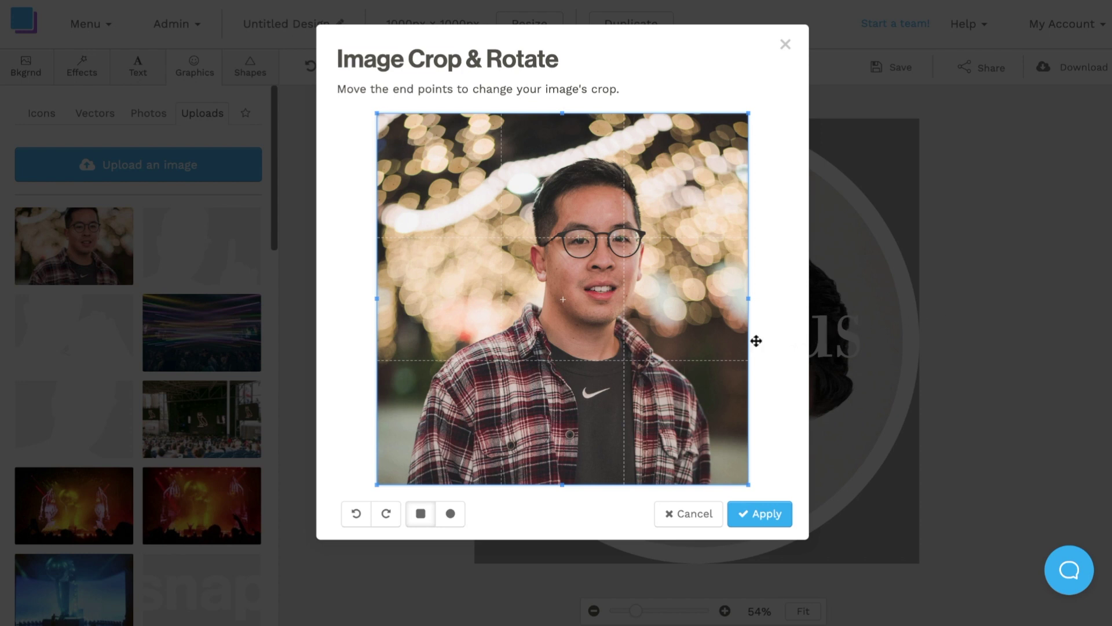
# Step: Circle-crop the headshot tightly around the face and save it as a new upload
pyautogui.click(451, 514)
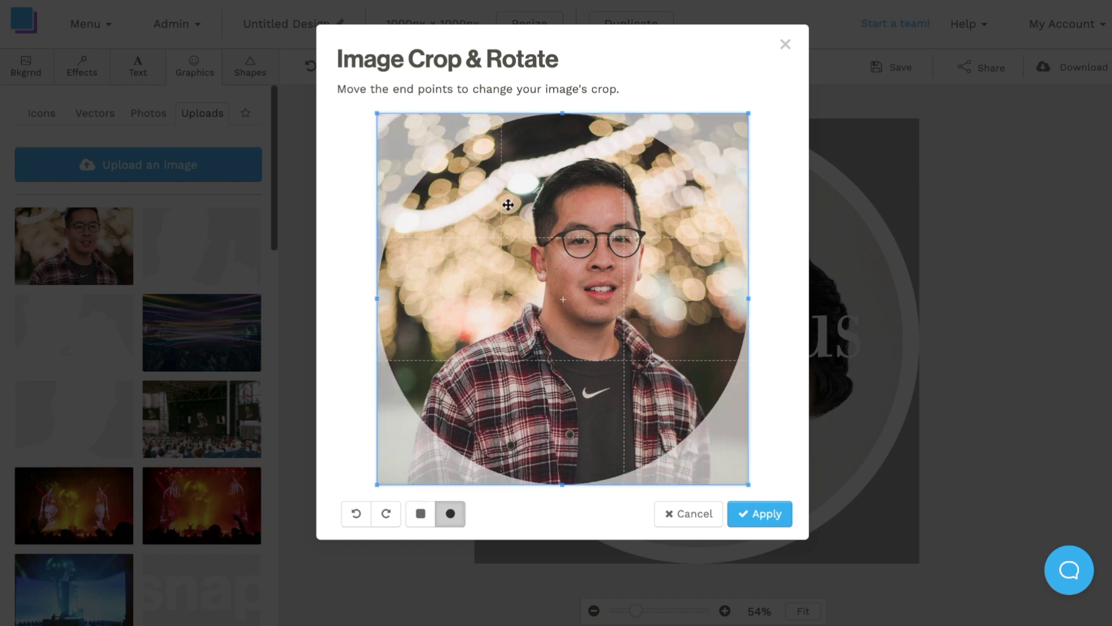
pyautogui.moveTo(375, 113); pyautogui.dragTo(426, 141)
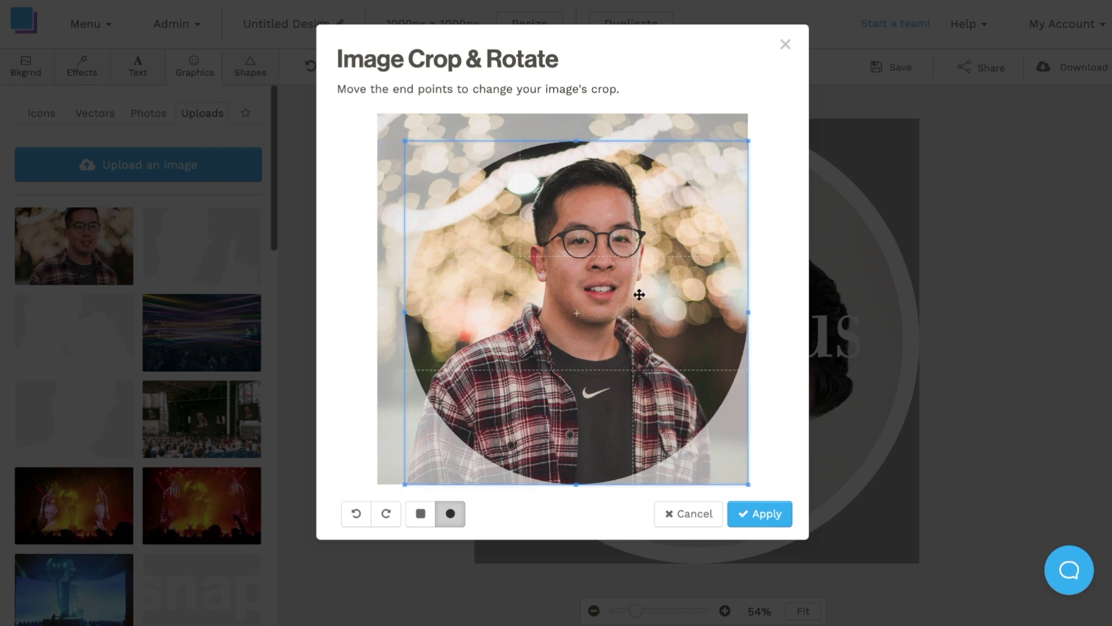
pyautogui.moveTo(638, 293); pyautogui.dragTo(645, 282)
pyautogui.moveTo(409, 146); pyautogui.dragTo(434, 144)
pyautogui.moveTo(588, 295); pyautogui.dragTo(597, 279)
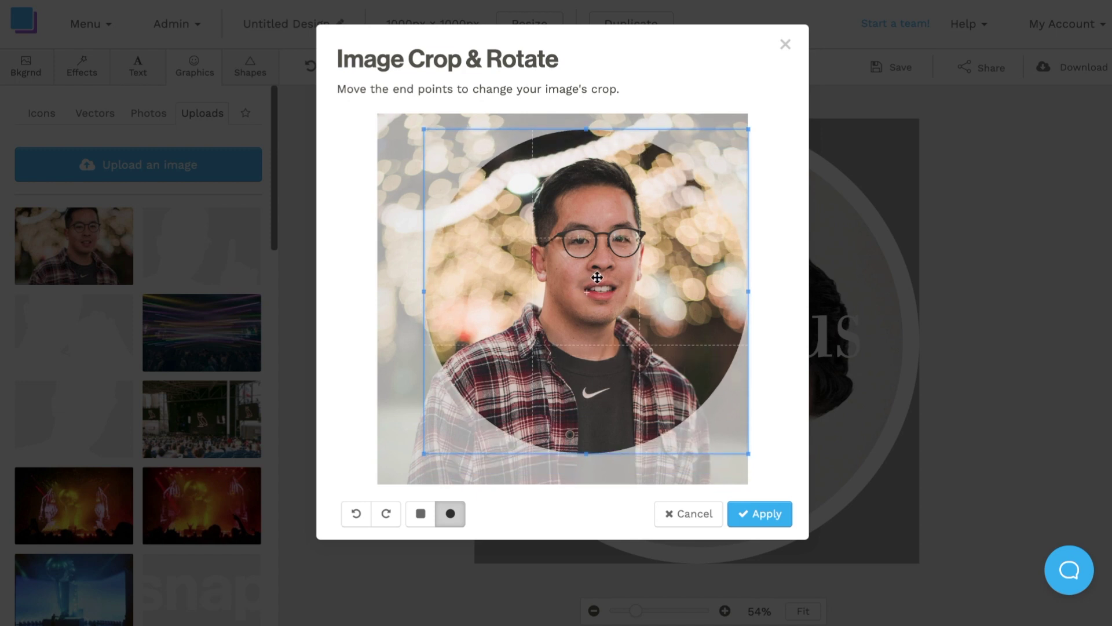
pyautogui.click(756, 515)
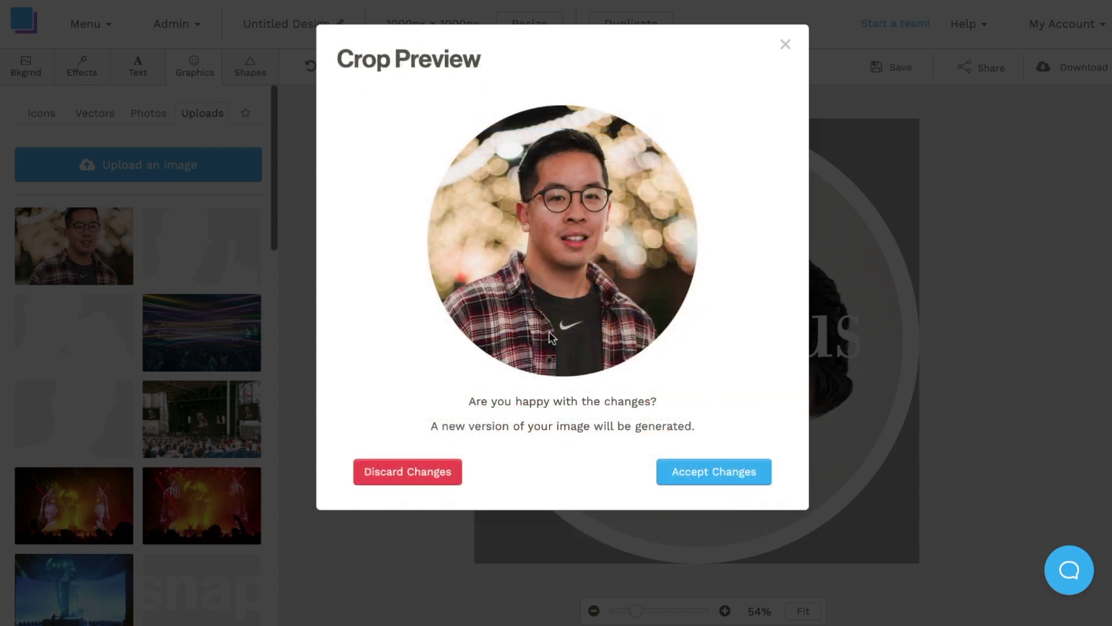
pyautogui.click(733, 478)
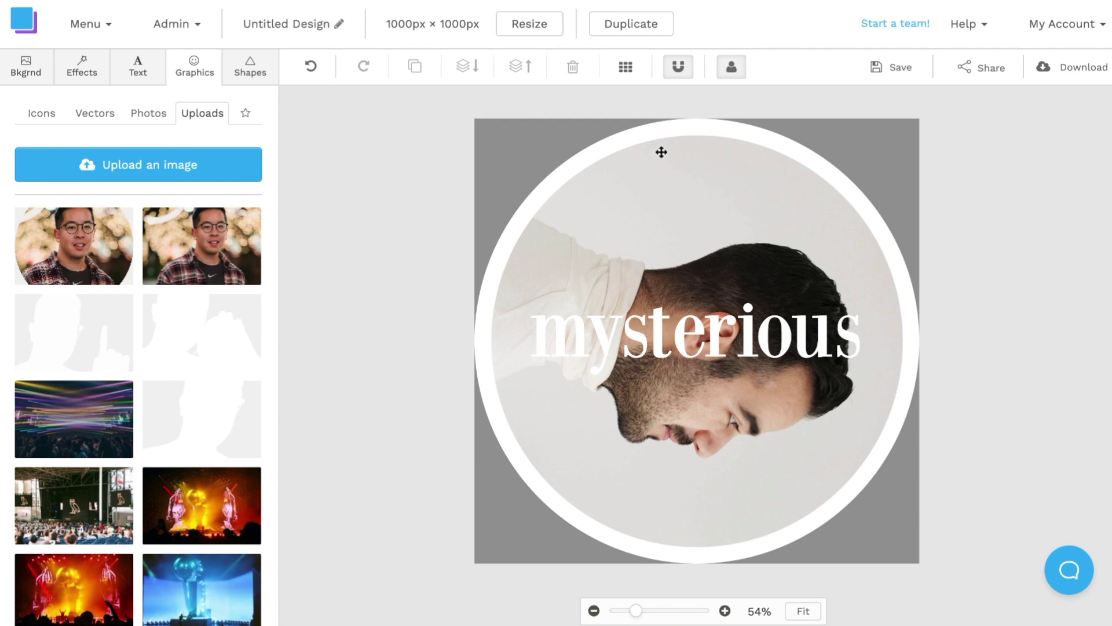
# Step: Delete the template's photo and place the circular headshot from Uploads
pyautogui.click(661, 152)
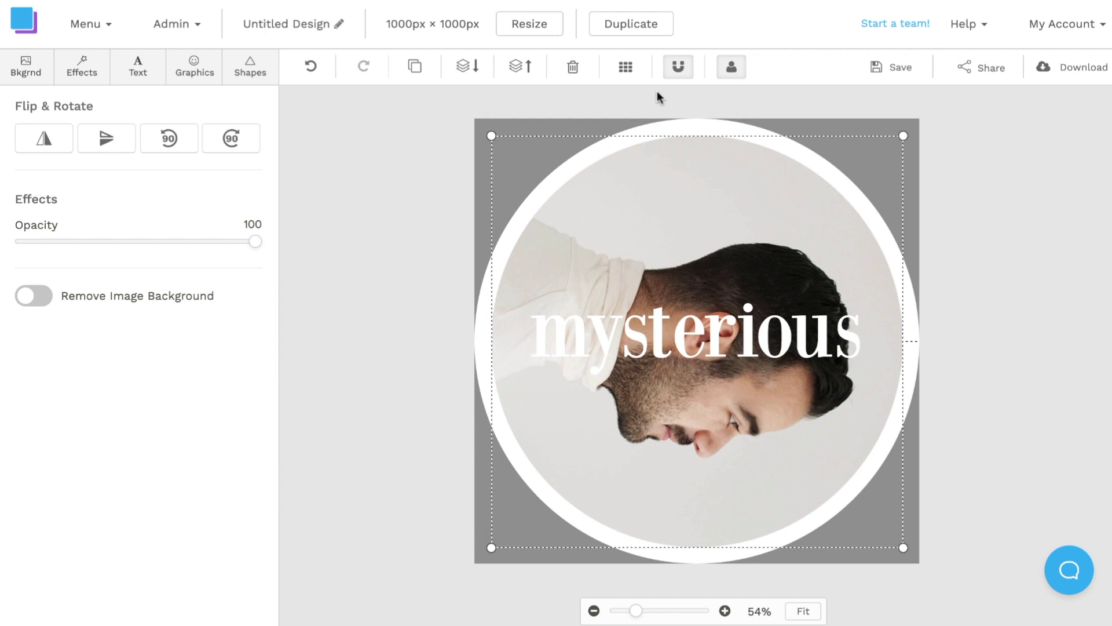
pyautogui.click(573, 70)
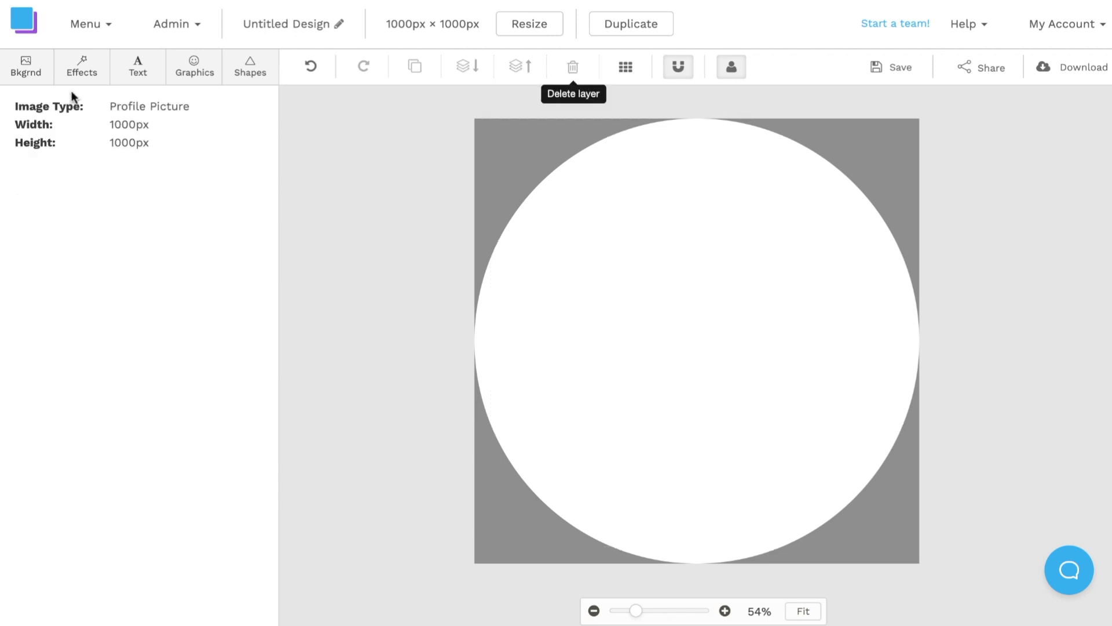
pyautogui.click(193, 68)
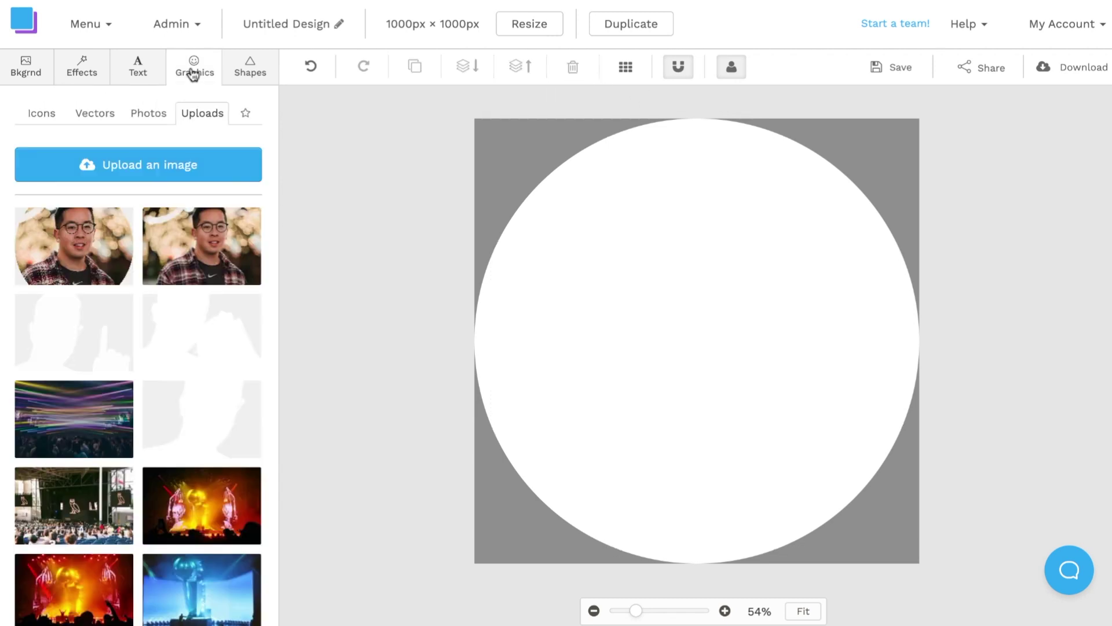
pyautogui.click(75, 260)
# Step: Enlarge and centre the headshot to fill the white ring, behind the 'mysterious' text
pyautogui.moveTo(586, 452); pyautogui.dragTo(505, 532)
pyautogui.moveTo(812, 237); pyautogui.dragTo(913, 145)
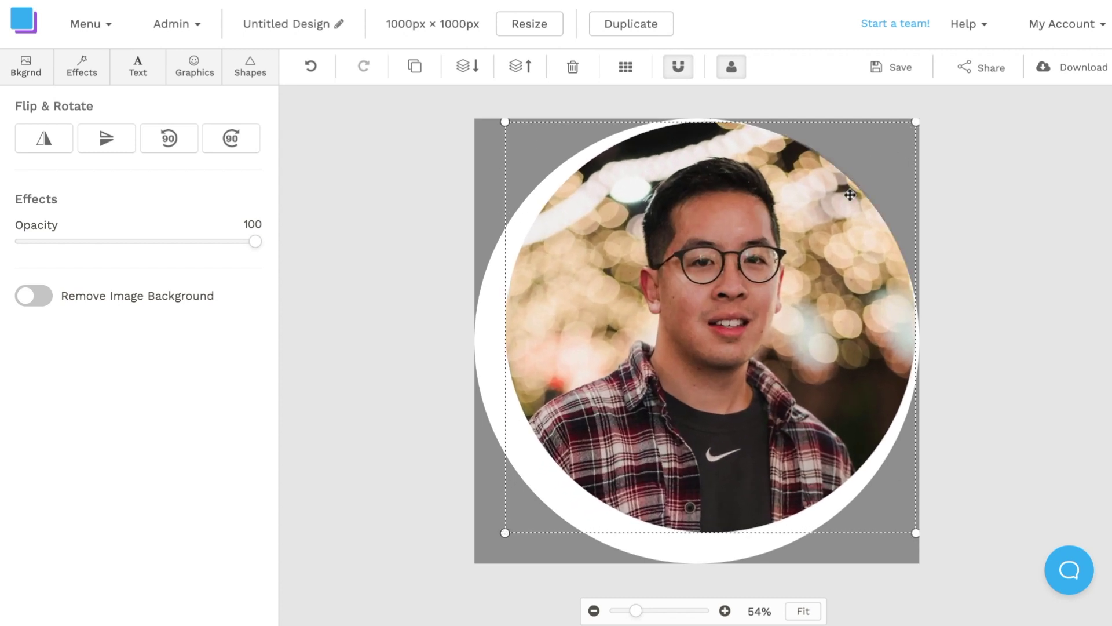
pyautogui.moveTo(850, 191); pyautogui.dragTo(836, 209)
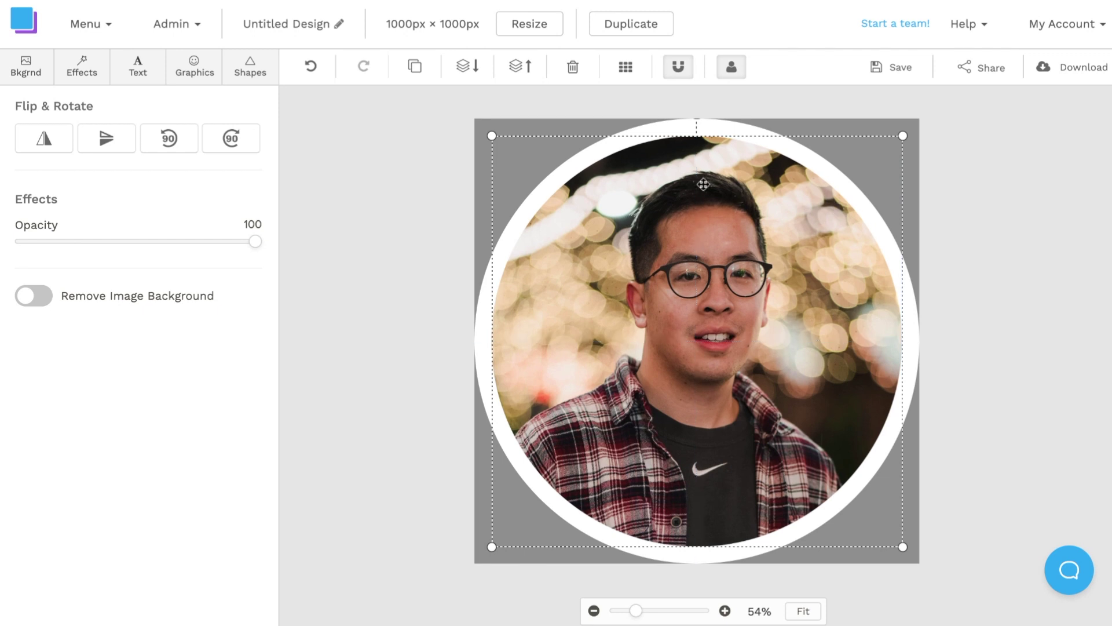
pyautogui.click(467, 73)
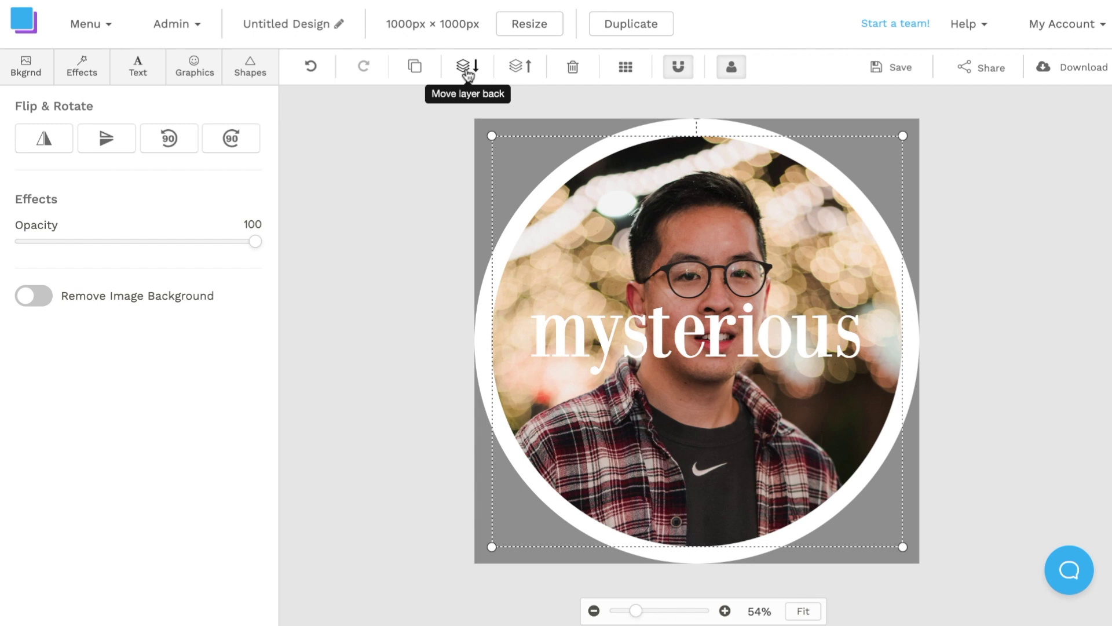
pyautogui.click(736, 315)
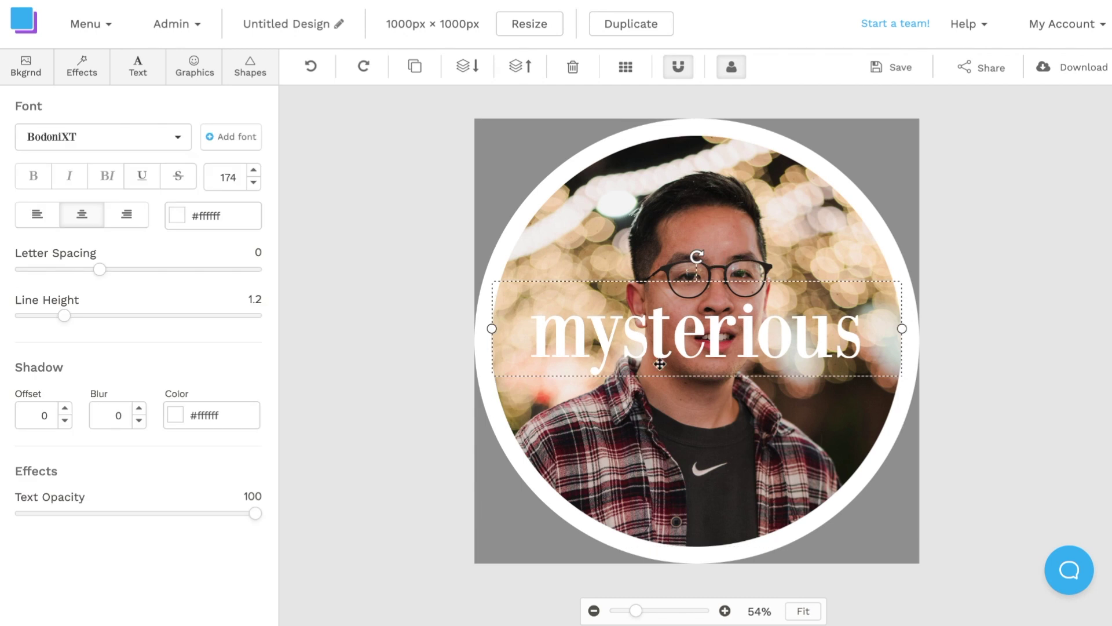
pyautogui.click(658, 212)
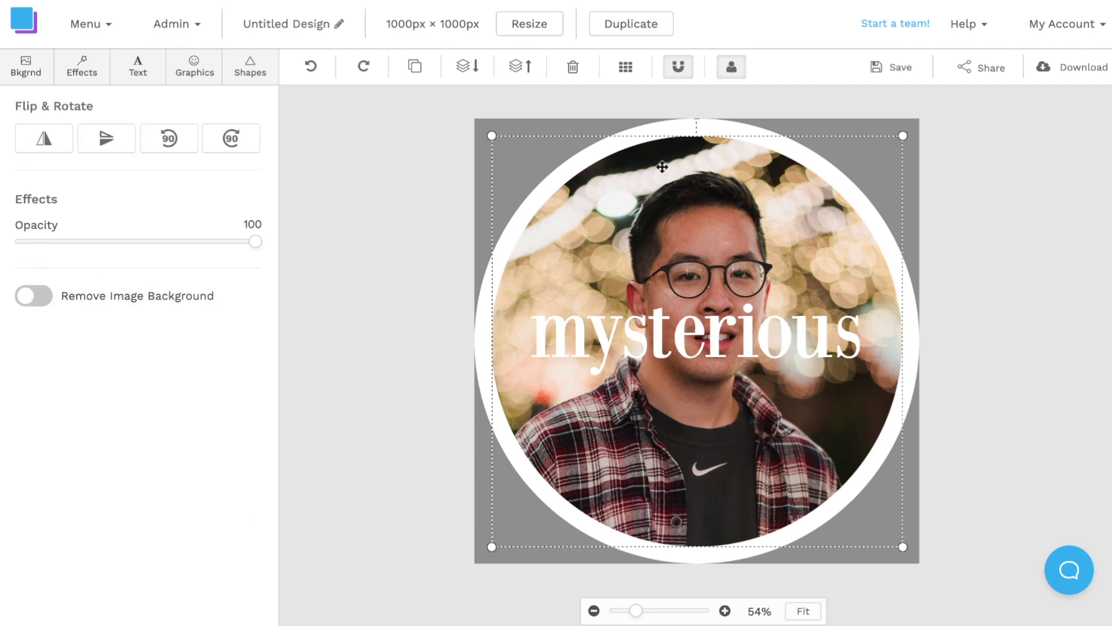
# Step: Rotate the headshot 90° upright and recentre it inside the white ring
pyautogui.moveTo(661, 167); pyautogui.dragTo(660, 188)
pyautogui.moveTo(697, 137); pyautogui.dragTo(904, 301)
pyautogui.moveTo(698, 208); pyautogui.dragTo(695, 181)
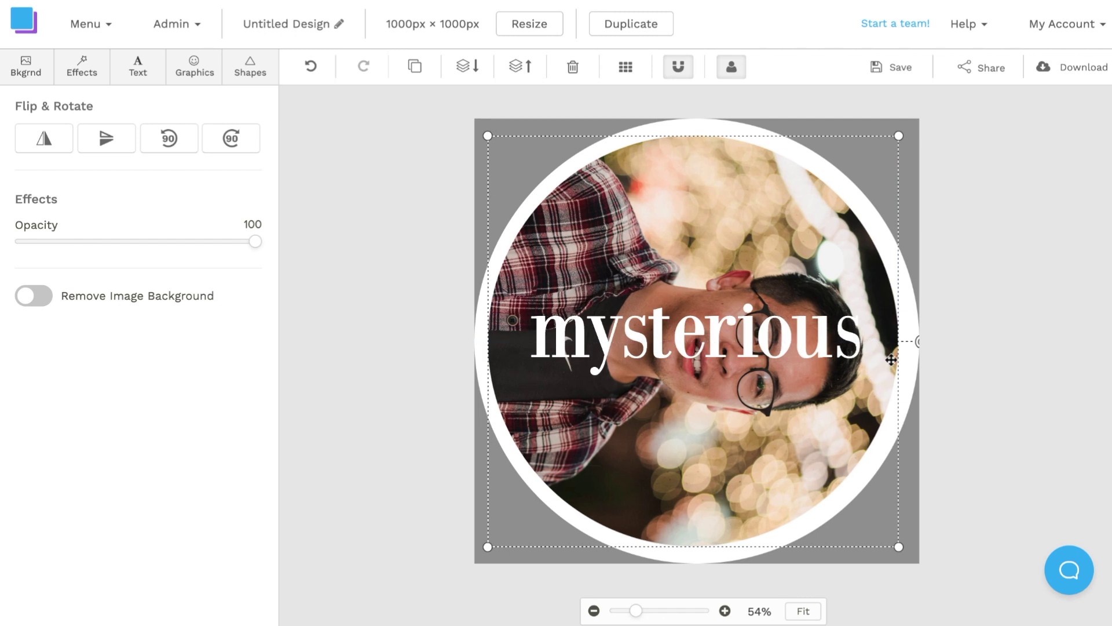
pyautogui.moveTo(919, 346); pyautogui.dragTo(689, 194)
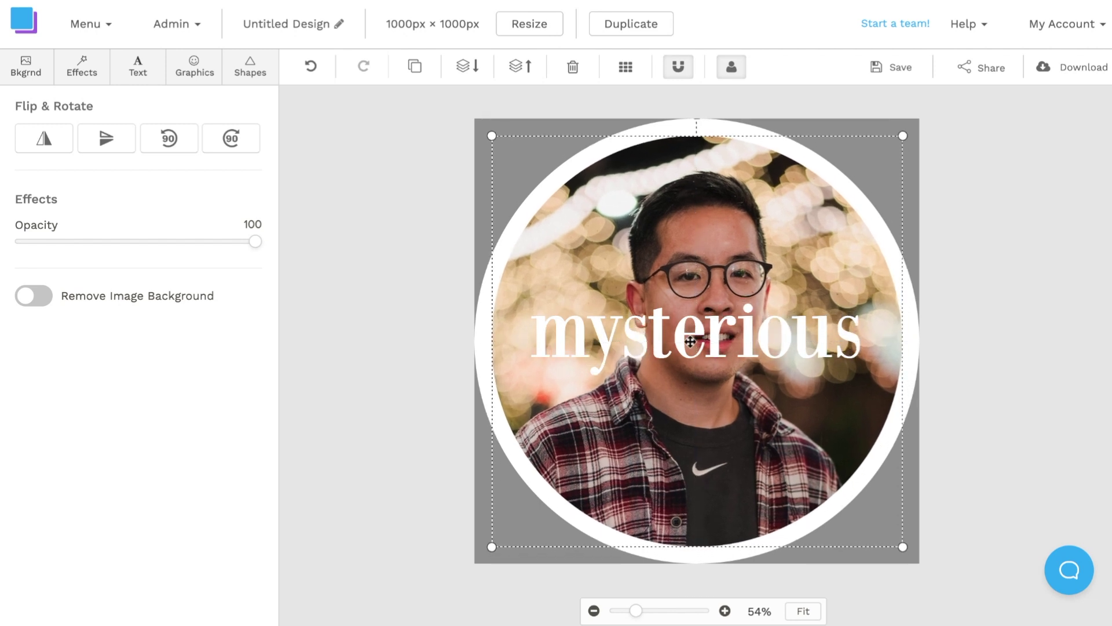
pyautogui.click(690, 342)
# Step: Preview the font list on the 'mysterious' text, keeping its BodoniXT font
pyautogui.click(168, 142)
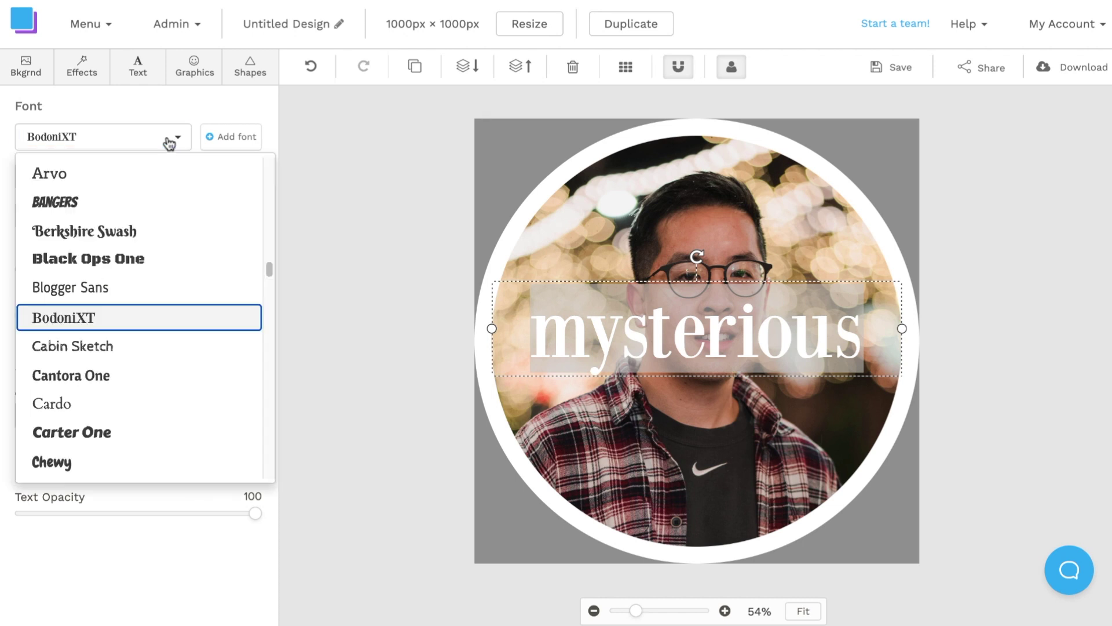
pyautogui.click(353, 238)
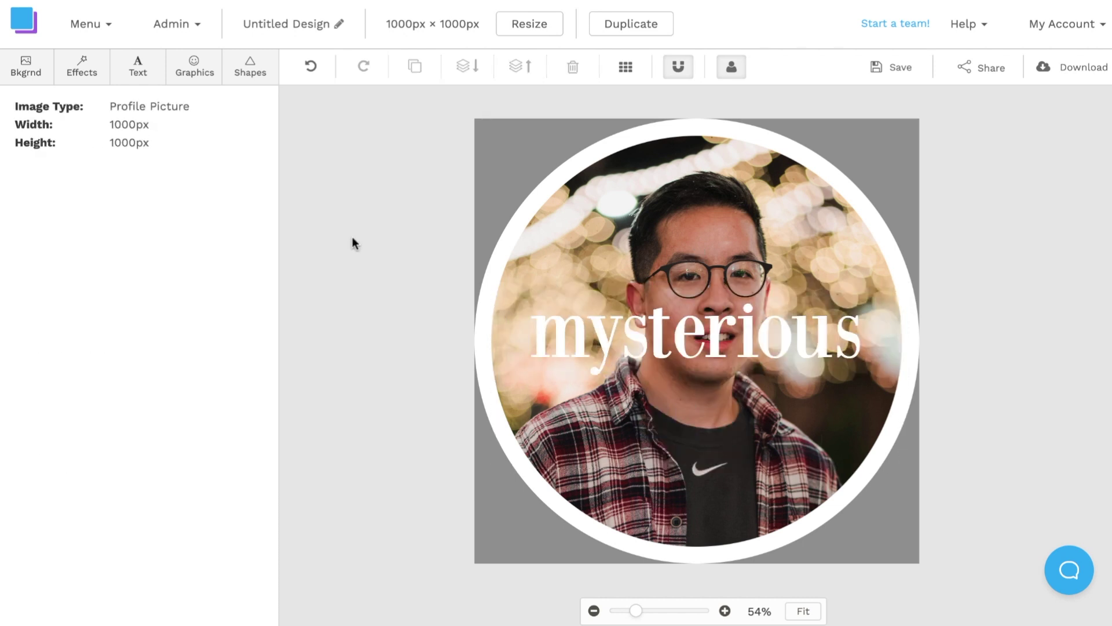
pyautogui.click(586, 317)
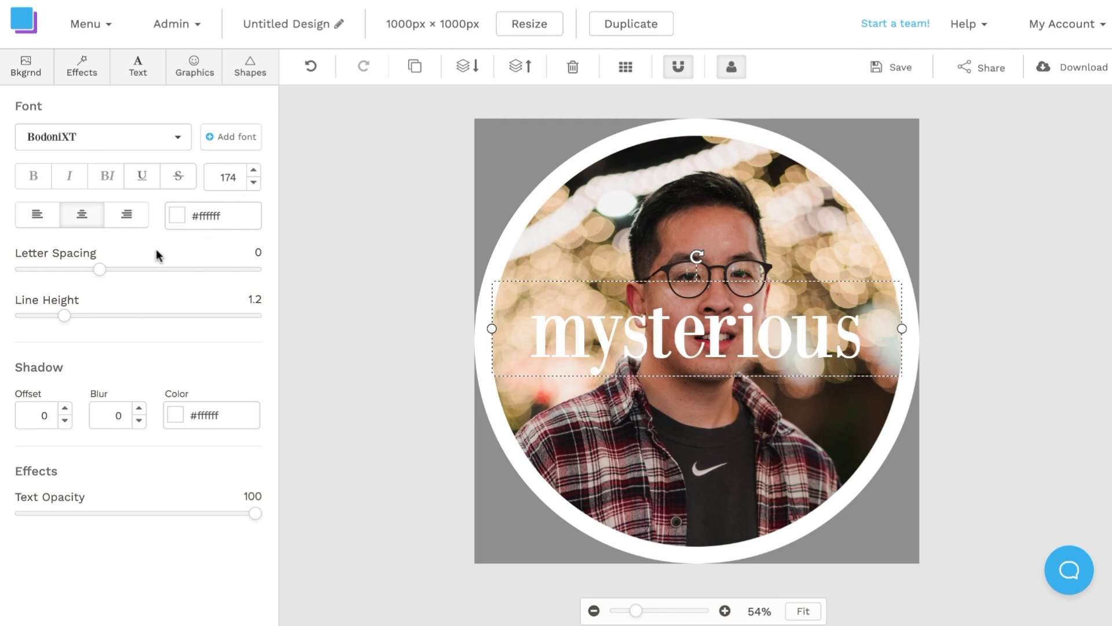
# Step: Colour the 'mysterious' text red (#d8334a), then delete the text
pyautogui.click(176, 220)
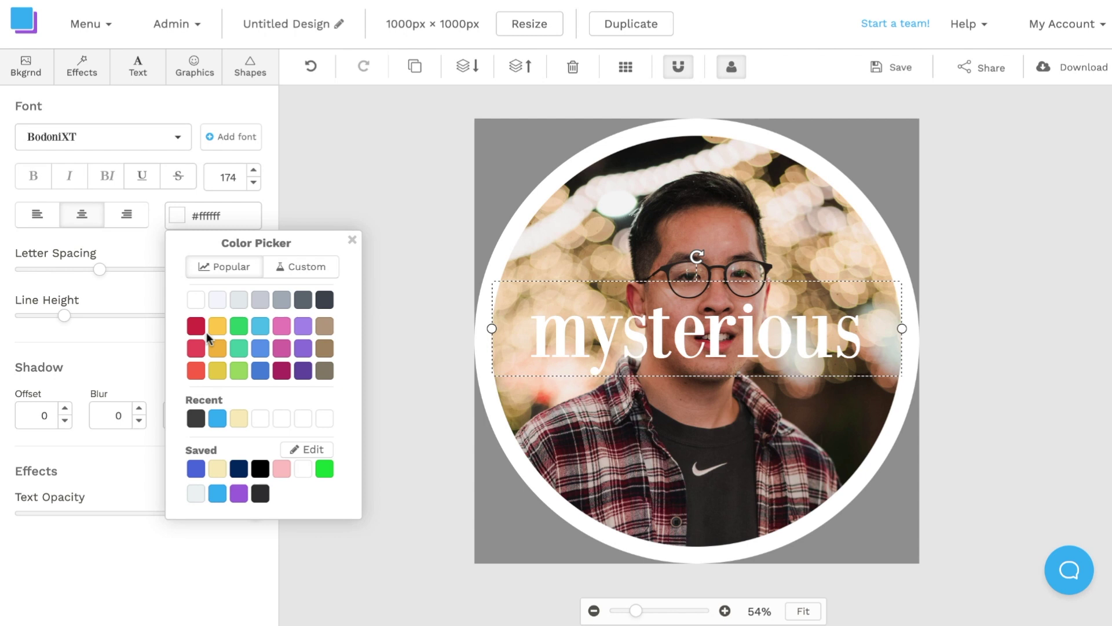
pyautogui.click(198, 329)
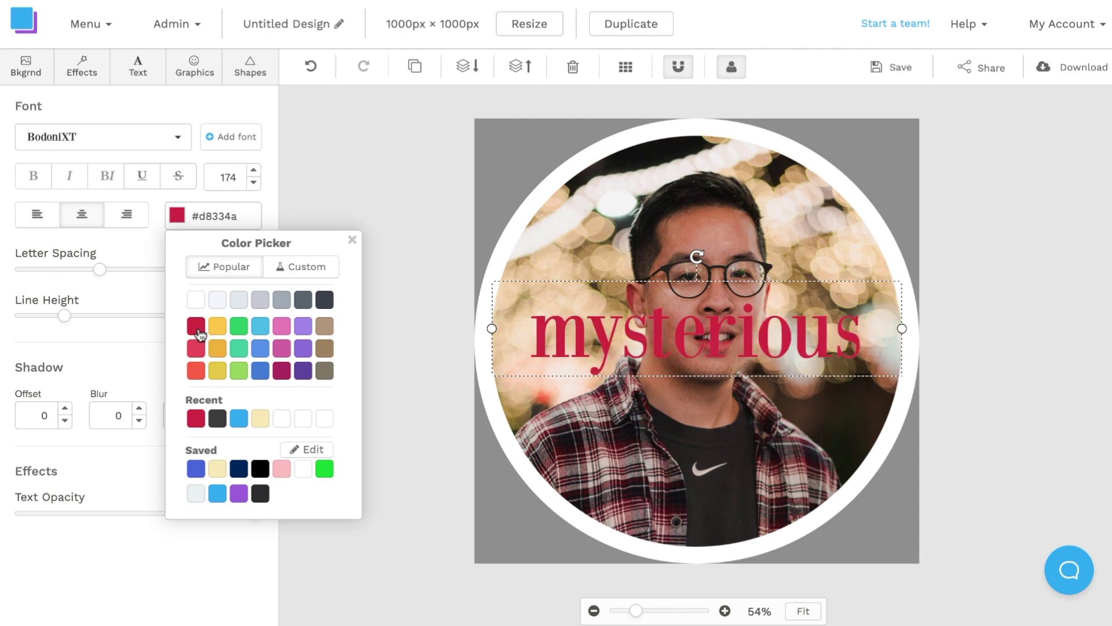
pyautogui.click(622, 346)
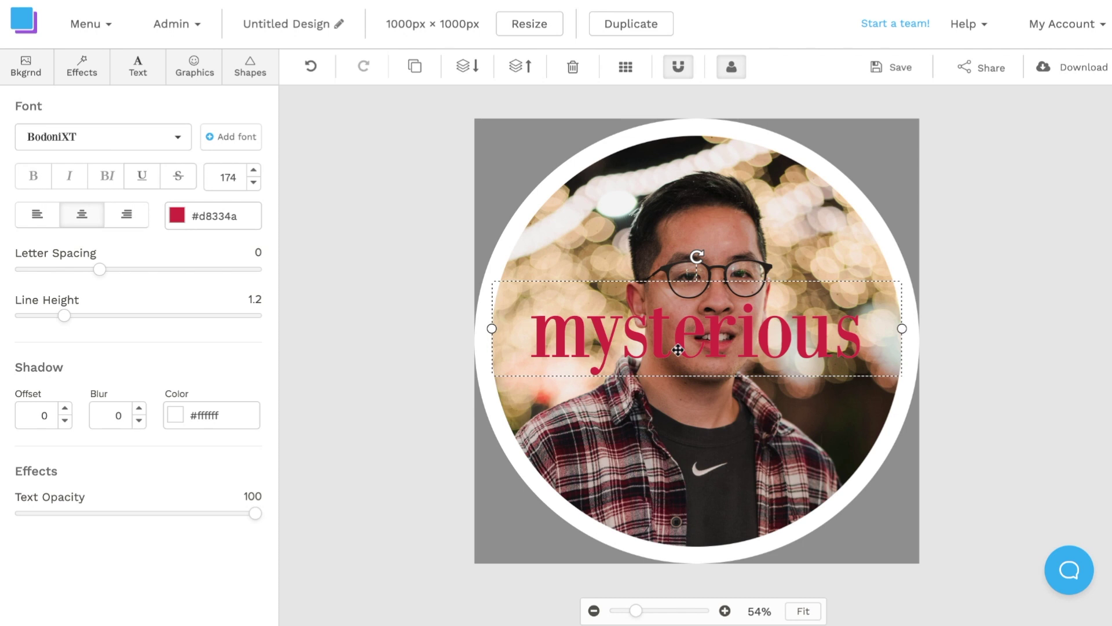
pyautogui.press('Delete')
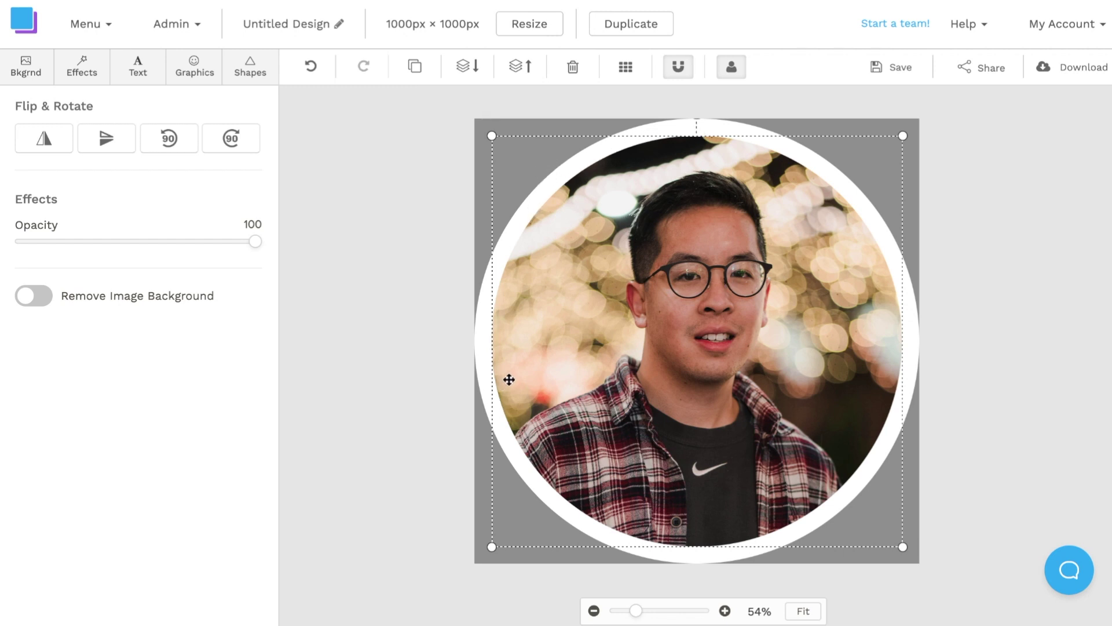
# Step: Try a blue background colour and preview it without the safe-zone overlay
pyautogui.click(34, 75)
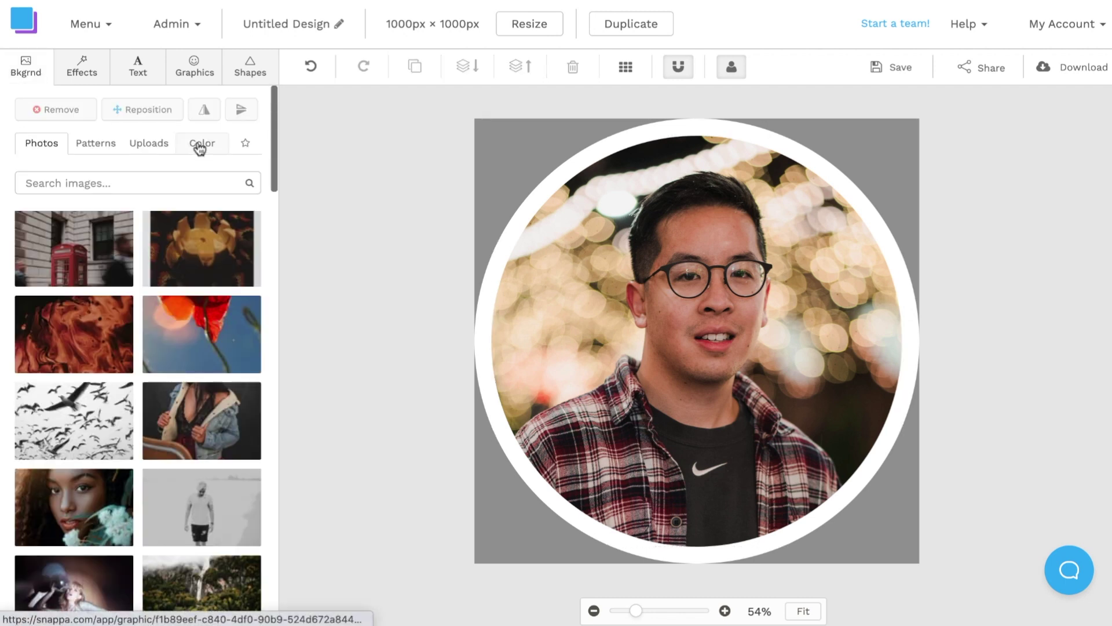
pyautogui.click(200, 149)
pyautogui.click(157, 186)
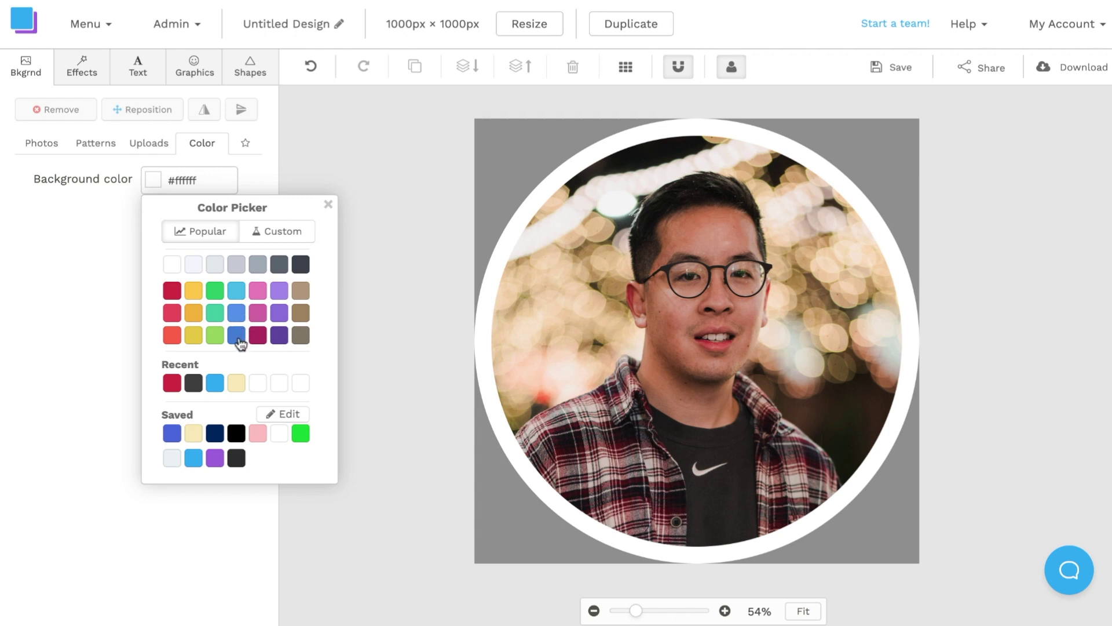
pyautogui.click(236, 336)
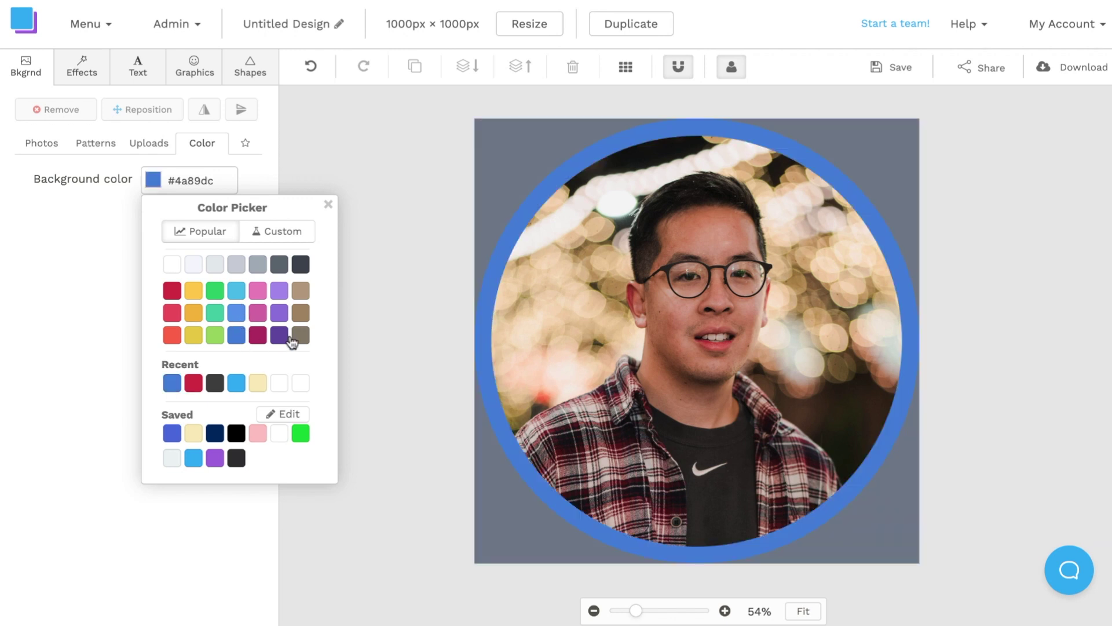
pyautogui.click(731, 71)
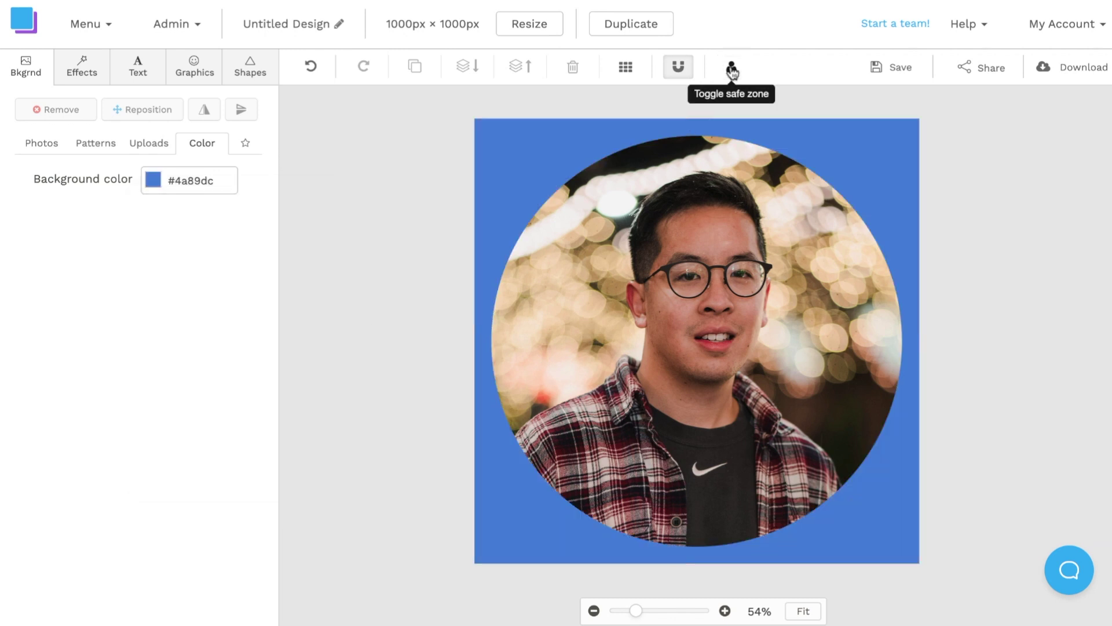
pyautogui.click(732, 71)
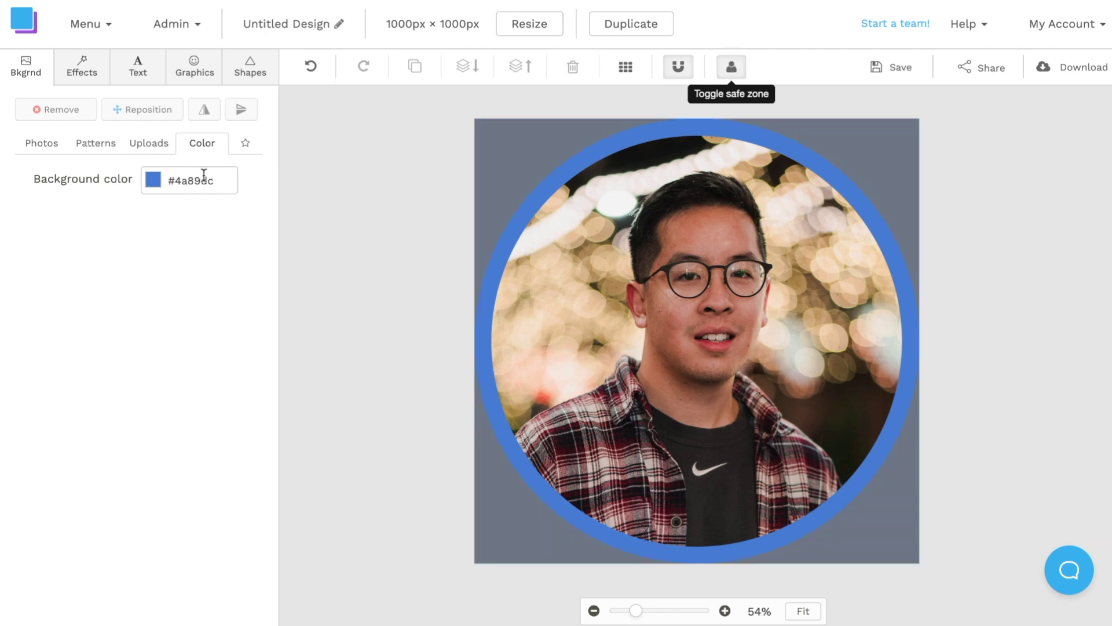
# Step: Switch the background colour to black (#000000) and preview it without the overlay
pyautogui.click(153, 181)
pyautogui.click(236, 433)
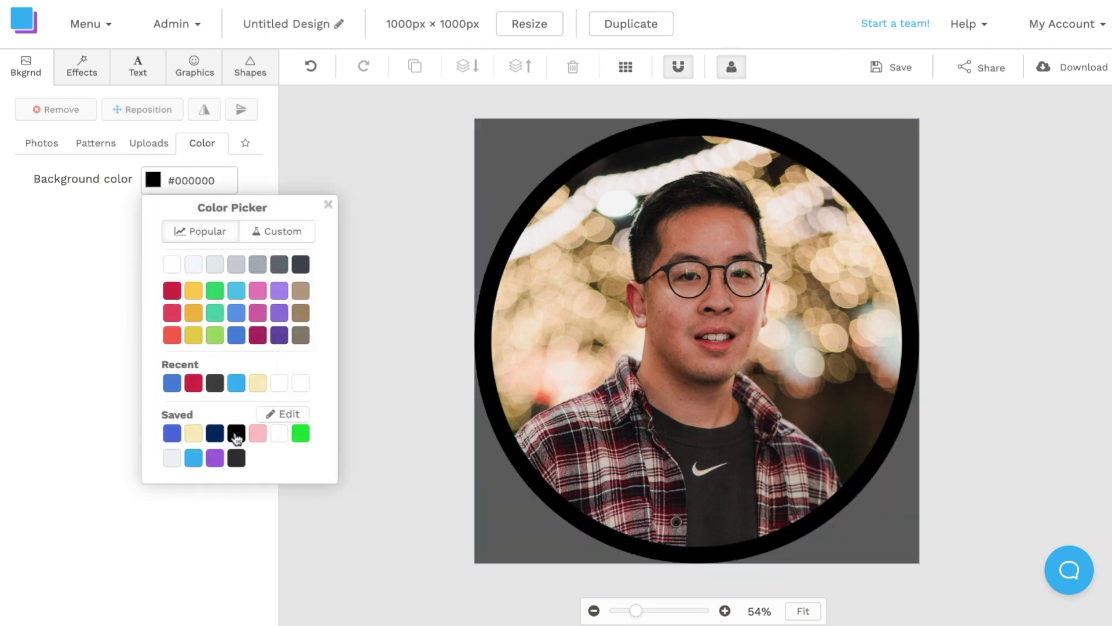
pyautogui.click(732, 70)
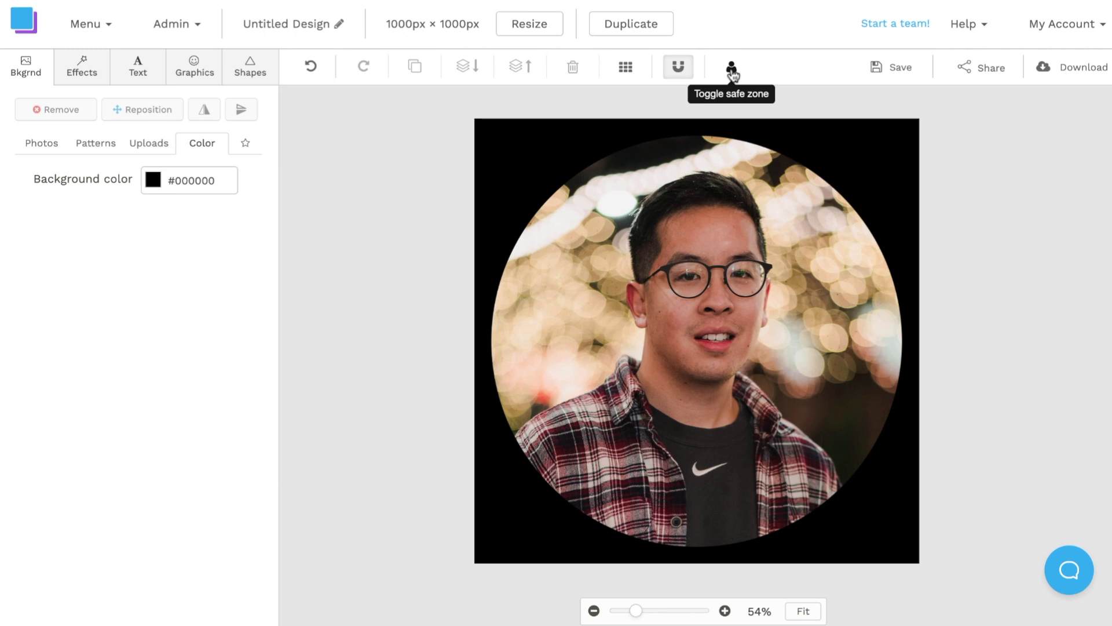
pyautogui.click(732, 71)
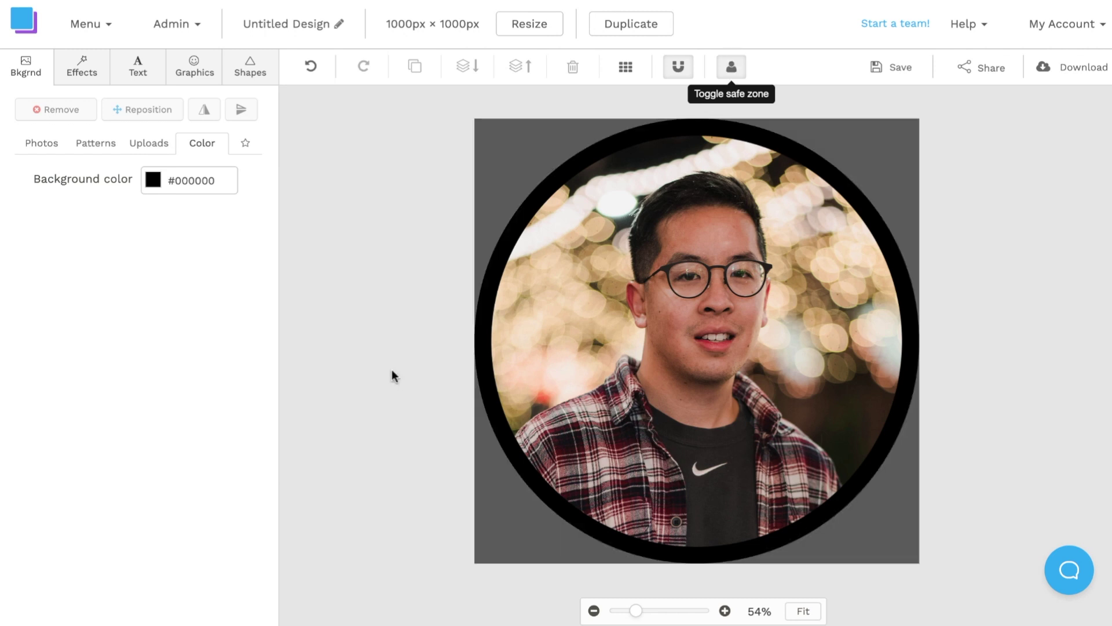
# Step: Apply a purple-to-pink gradient pattern as the background and centre it on the canvas
pyautogui.click(98, 146)
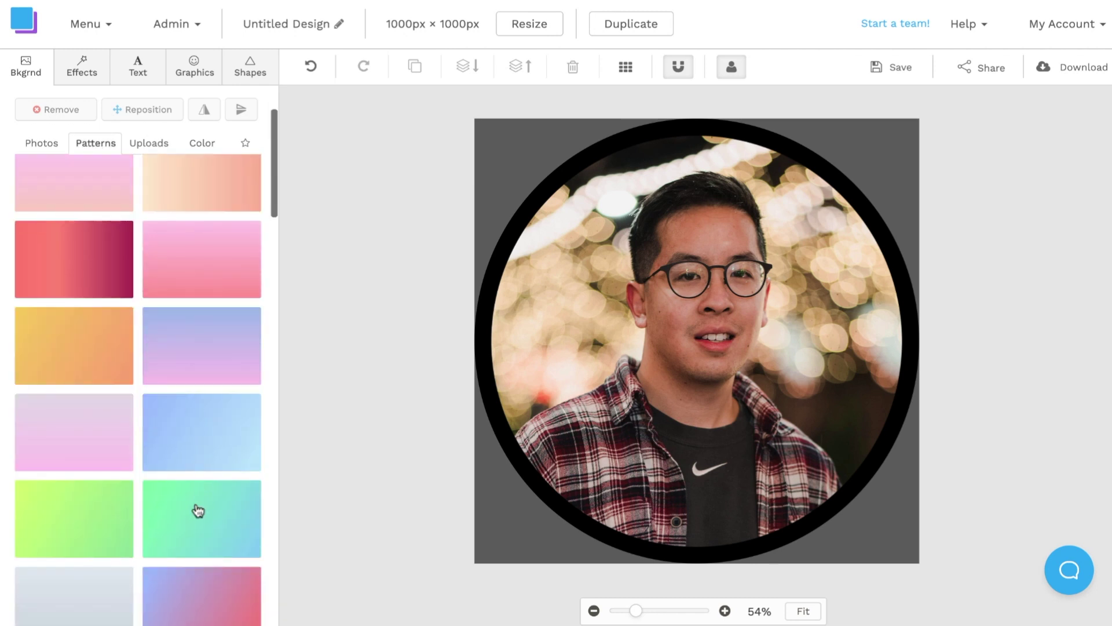
pyautogui.scroll(-1, 194, 516)
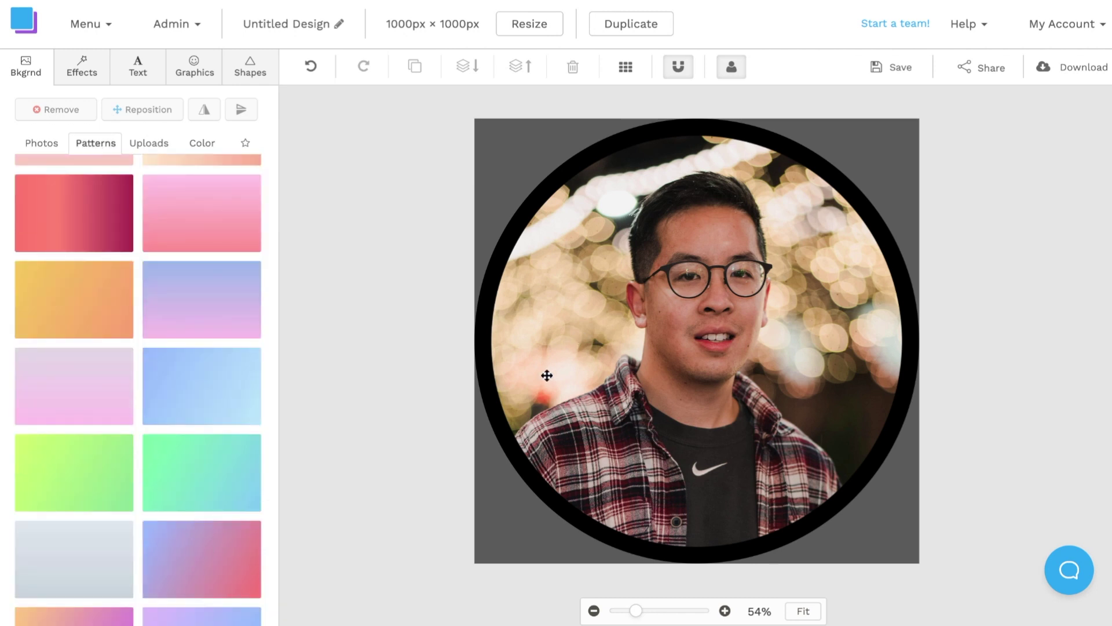
pyautogui.click(203, 548)
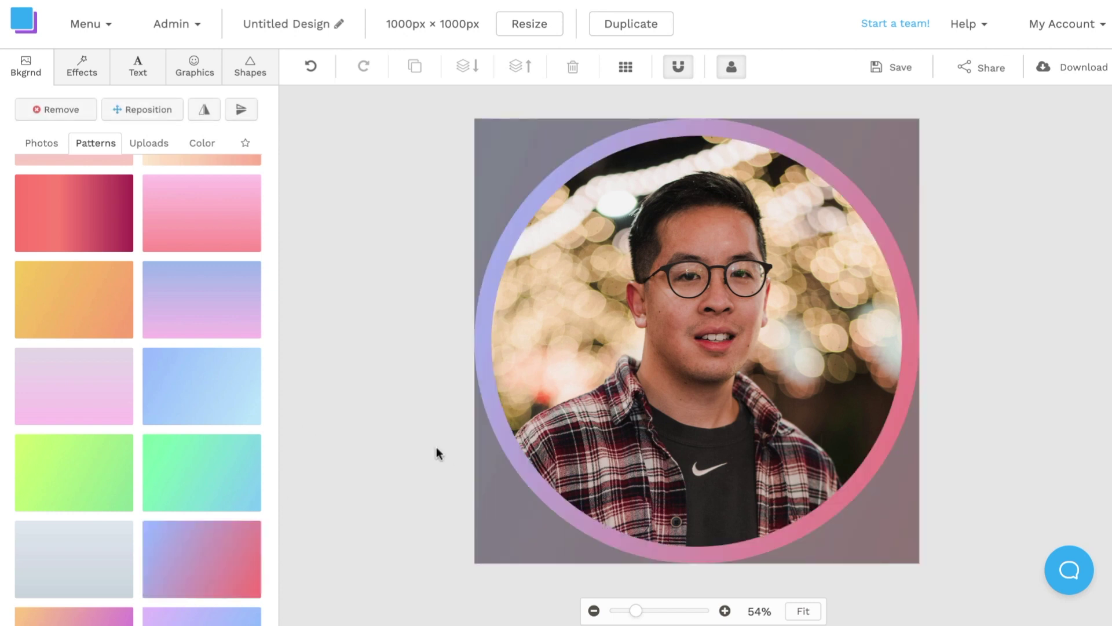
pyautogui.click(151, 109)
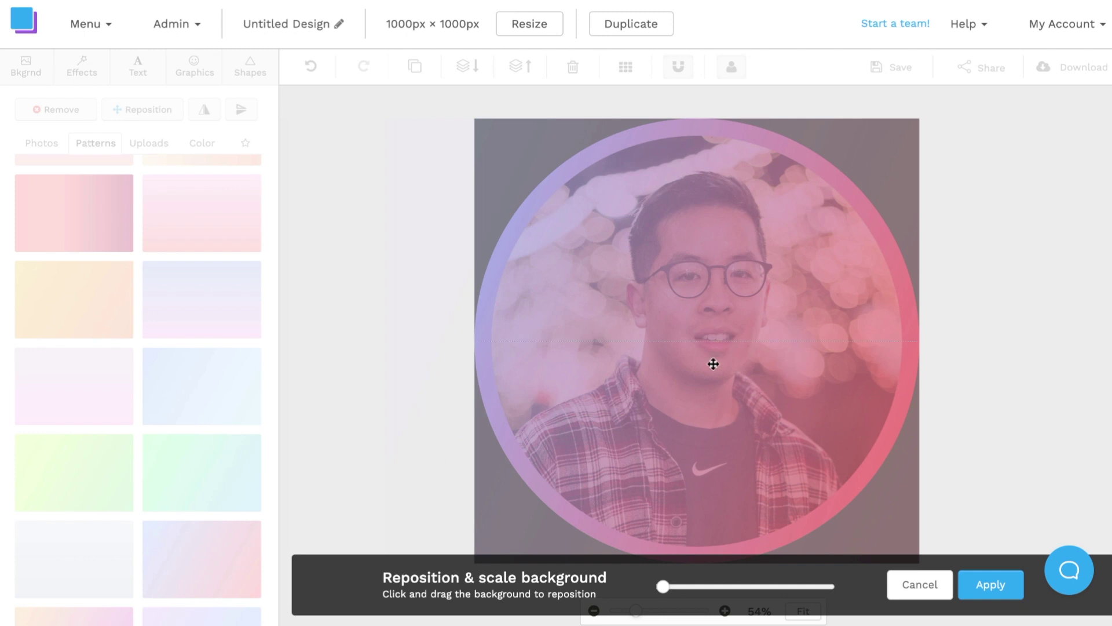
pyautogui.moveTo(713, 364); pyautogui.dragTo(931, 352)
pyautogui.moveTo(593, 344); pyautogui.dragTo(739, 352)
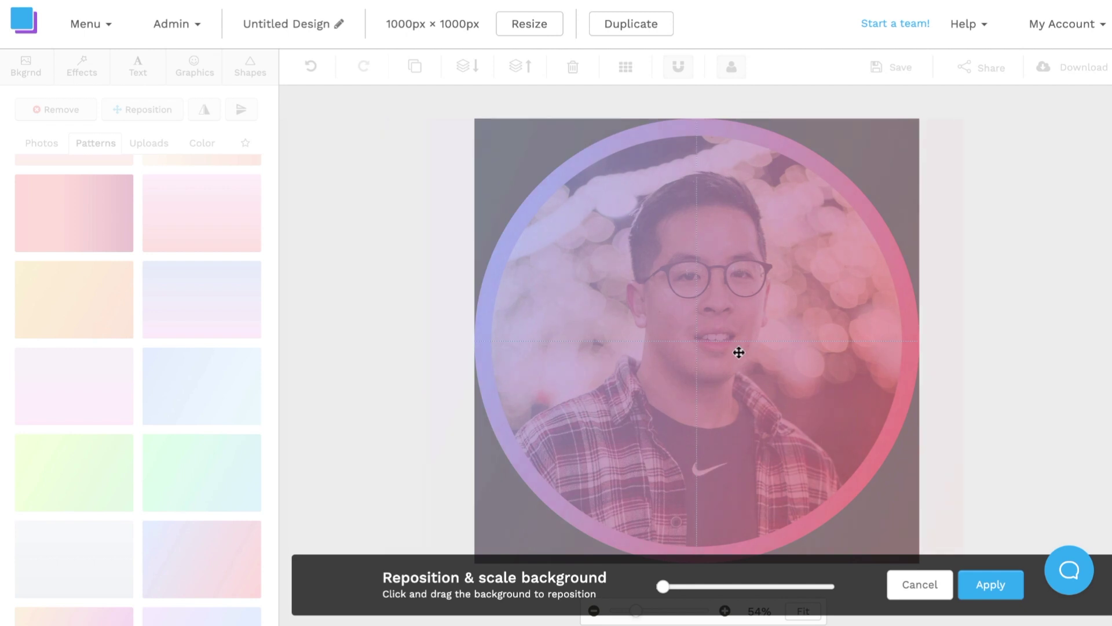
pyautogui.click(1005, 589)
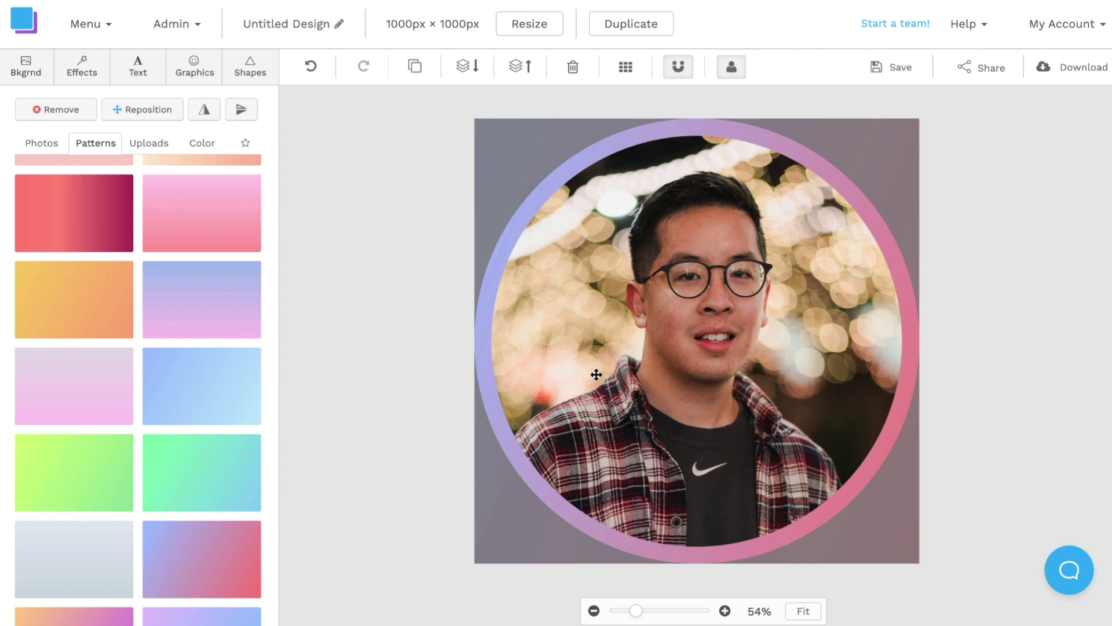
# Step: Remove the headshot's bokeh background and enlarge the photo to nearly fill the gradient circle
pyautogui.click(589, 355)
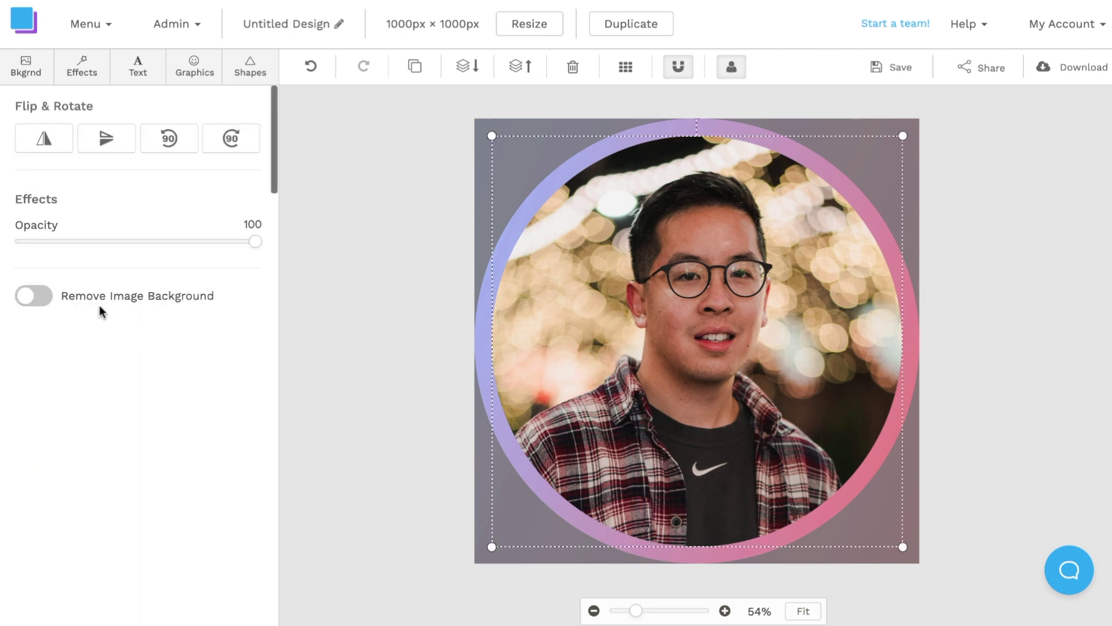
pyautogui.click(34, 300)
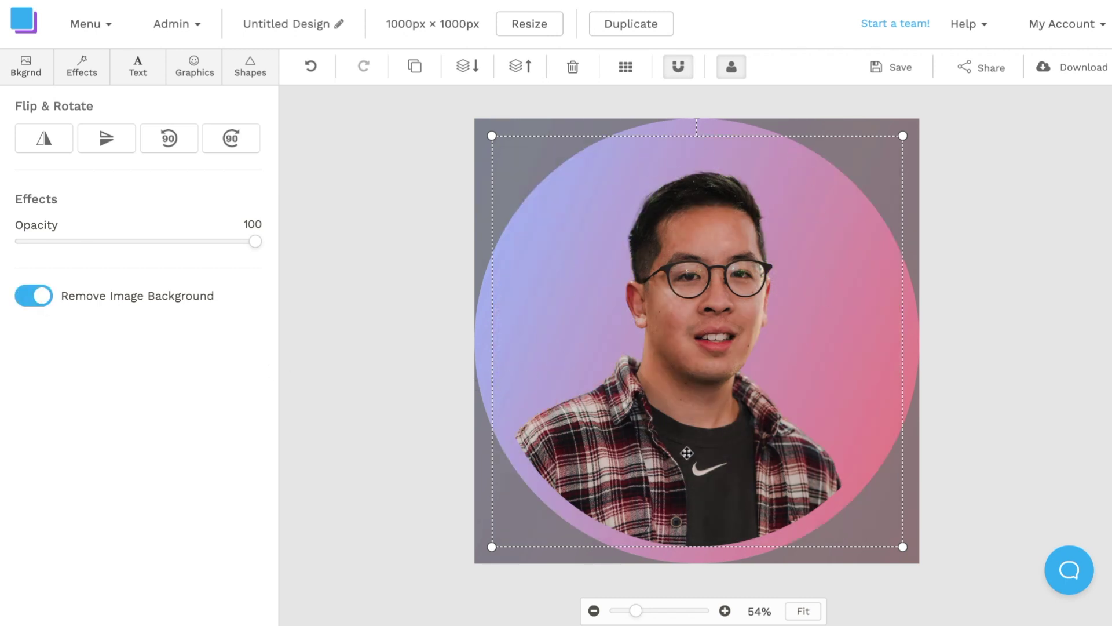
pyautogui.moveTo(490, 545); pyautogui.dragTo(476, 559)
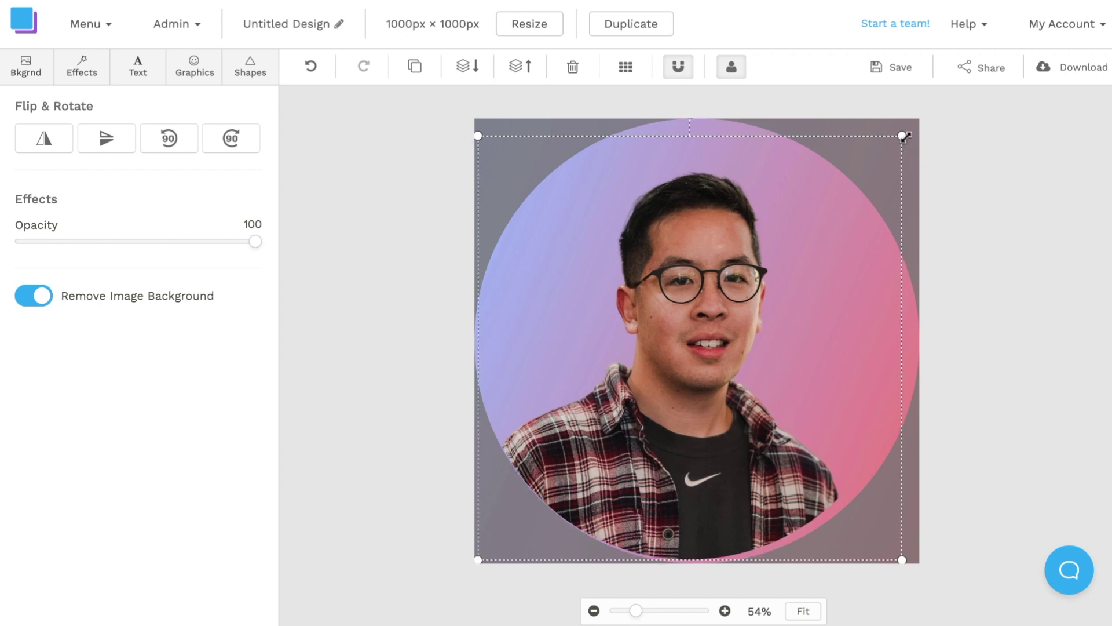
pyautogui.moveTo(903, 136); pyautogui.dragTo(913, 125)
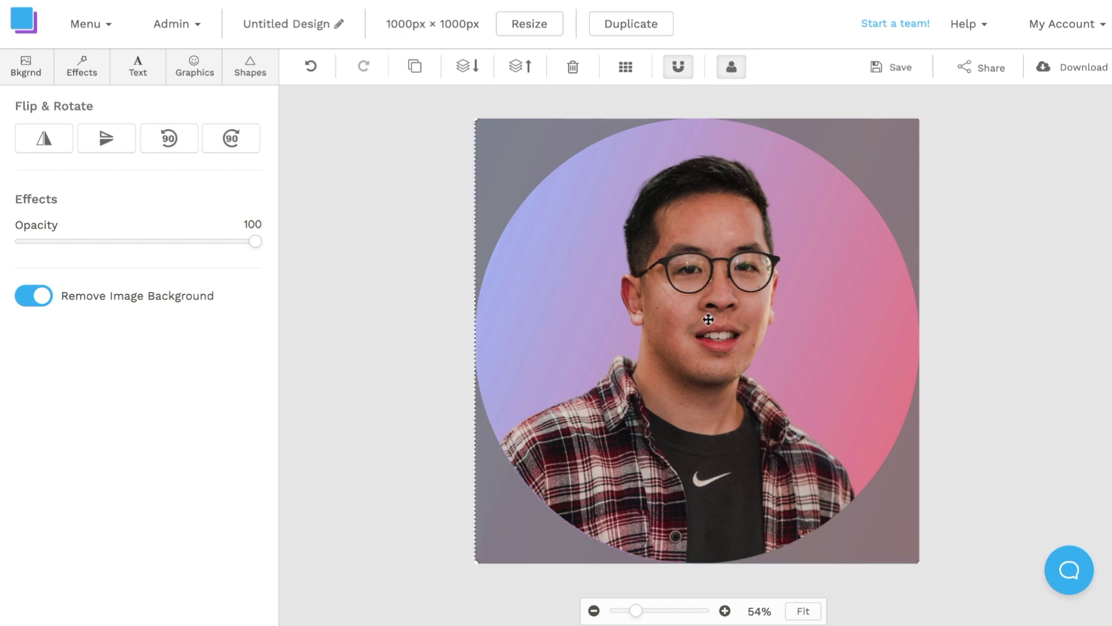
pyautogui.click(983, 311)
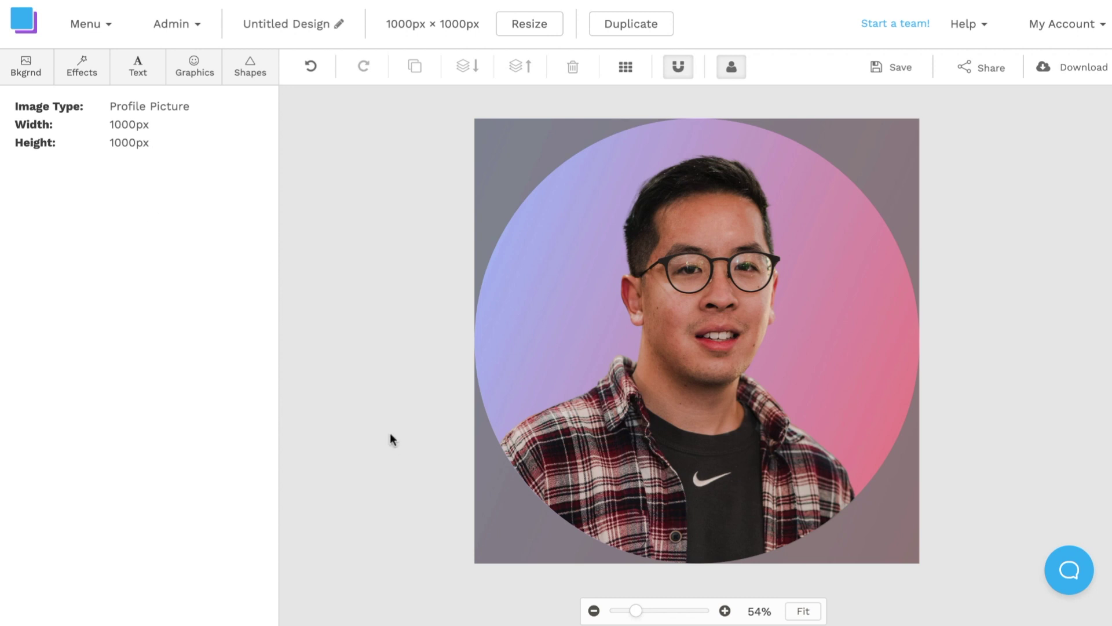
# Step: Remove the gradient background photo and set the background colour to green #2ecc71
pyautogui.click(29, 76)
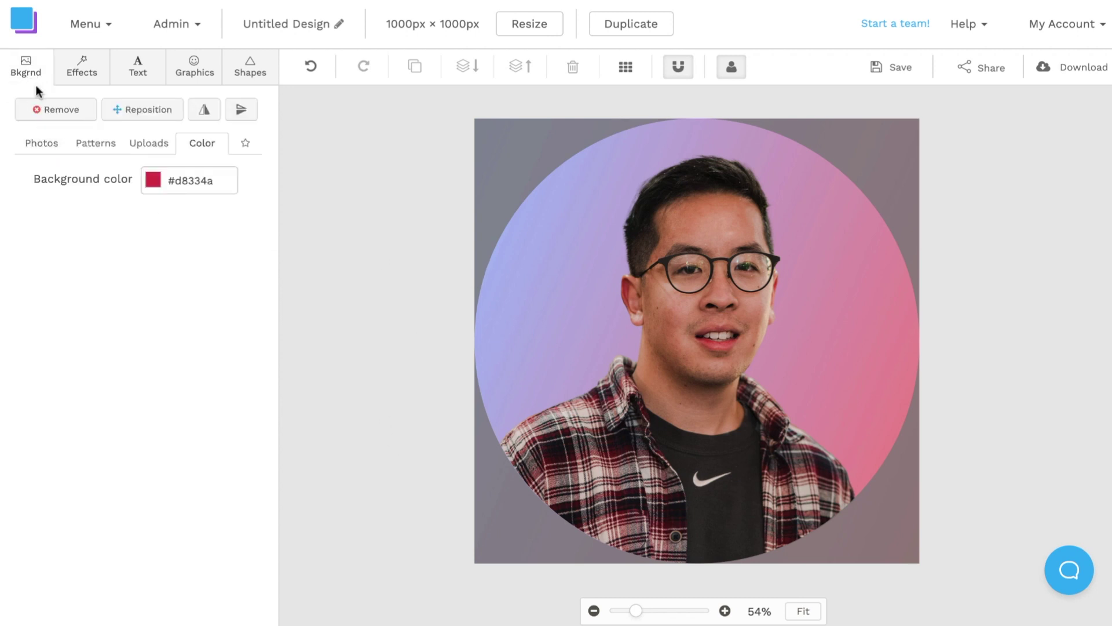
pyautogui.click(52, 113)
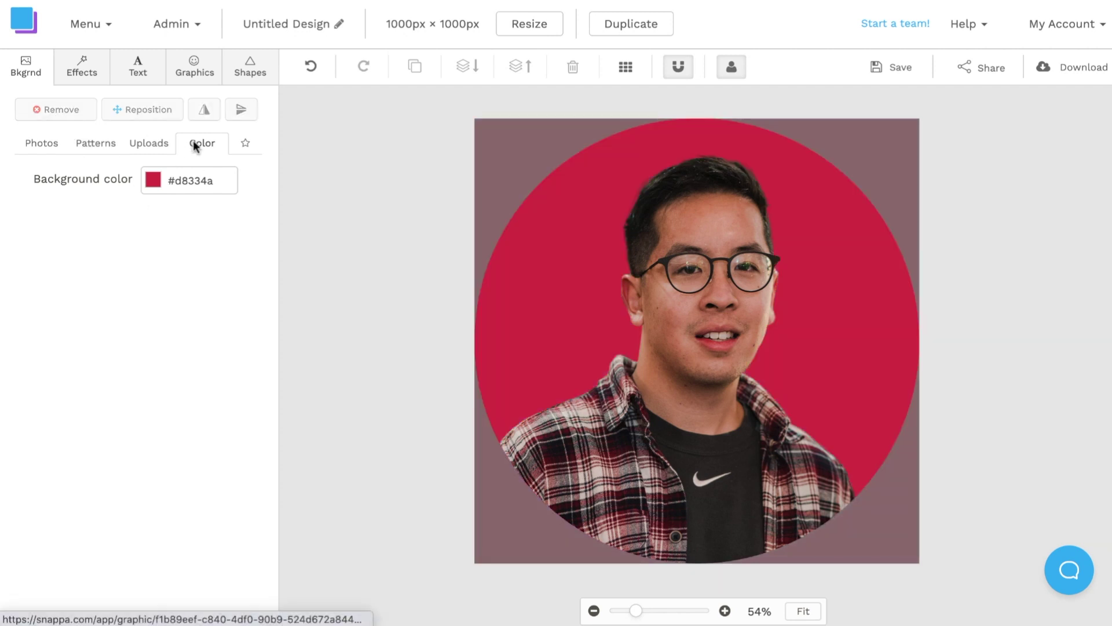
pyautogui.click(153, 181)
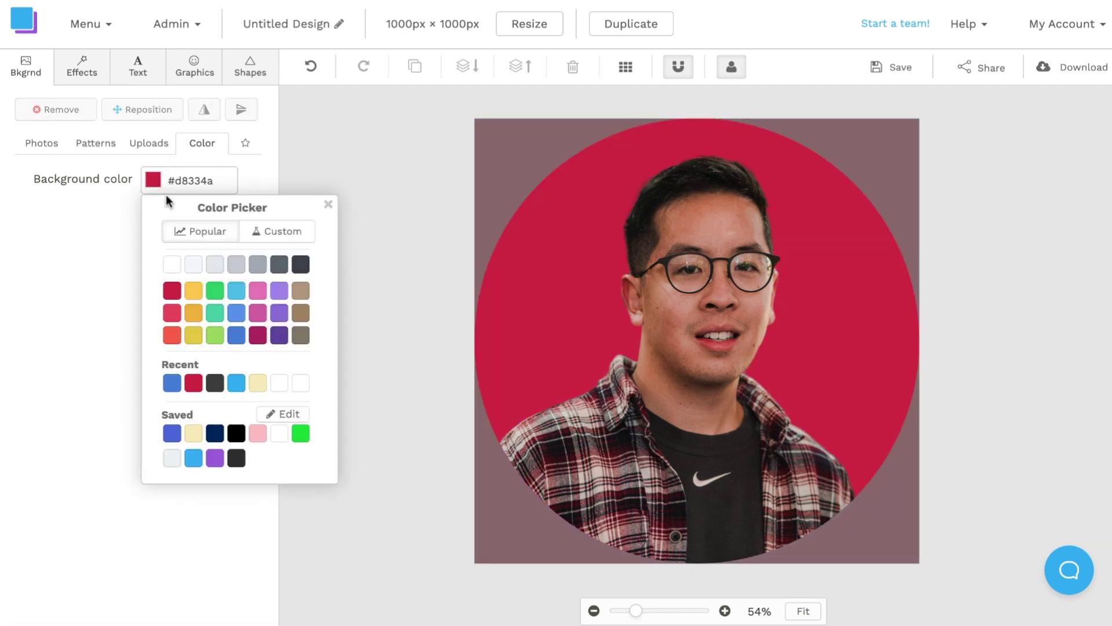
pyautogui.click(237, 433)
pyautogui.click(215, 295)
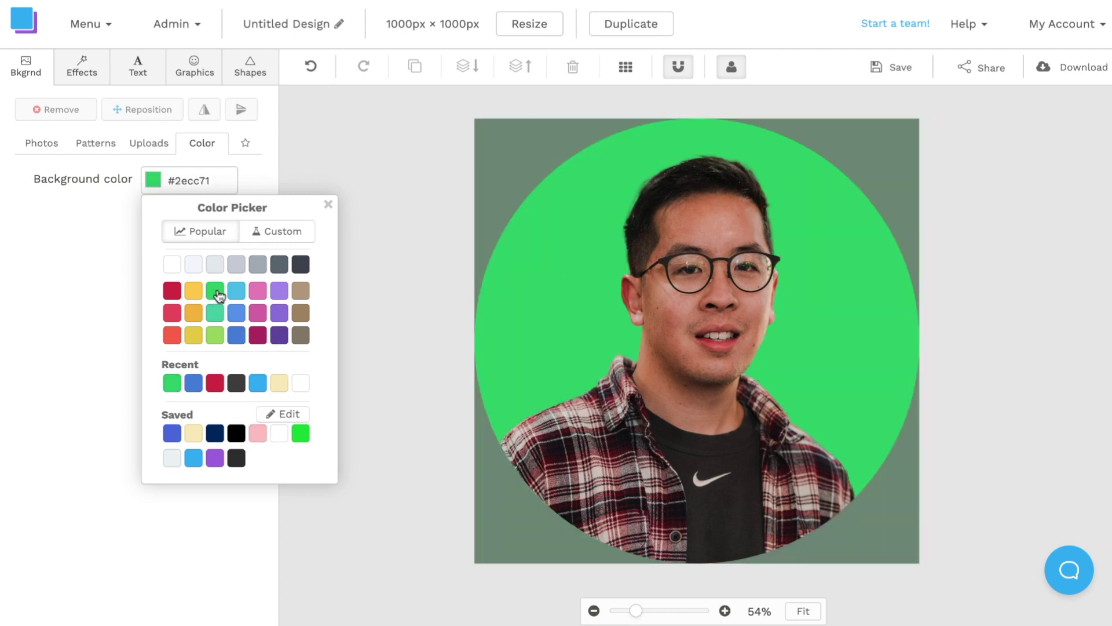
pyautogui.click(389, 391)
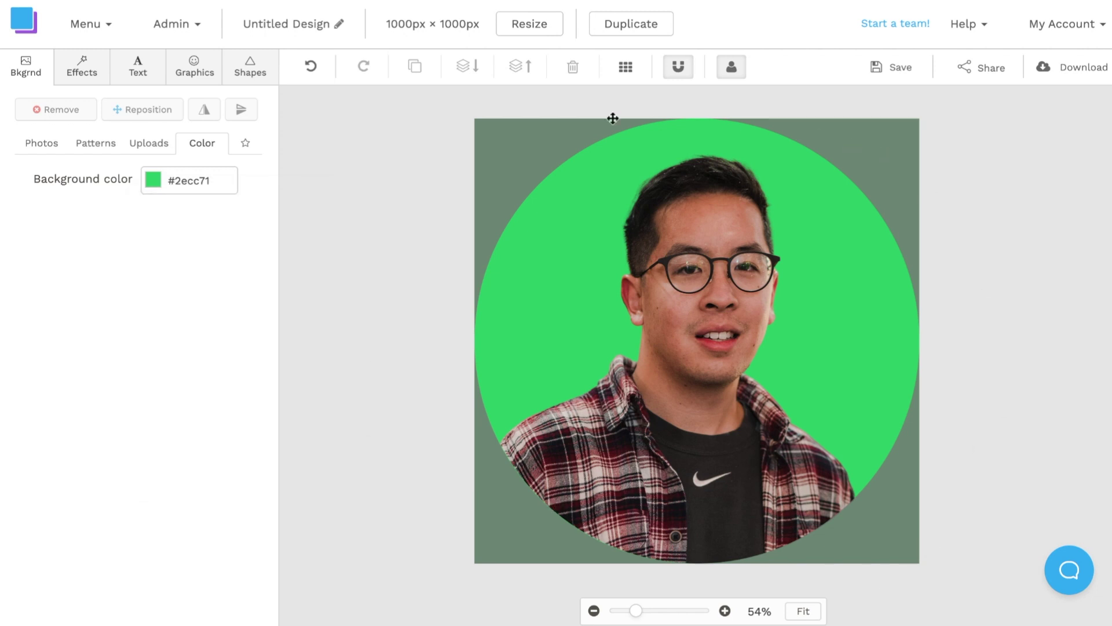
# Step: Hide the safe-zone overlay and rename the design to 'Profile Picture'
pyautogui.click(730, 70)
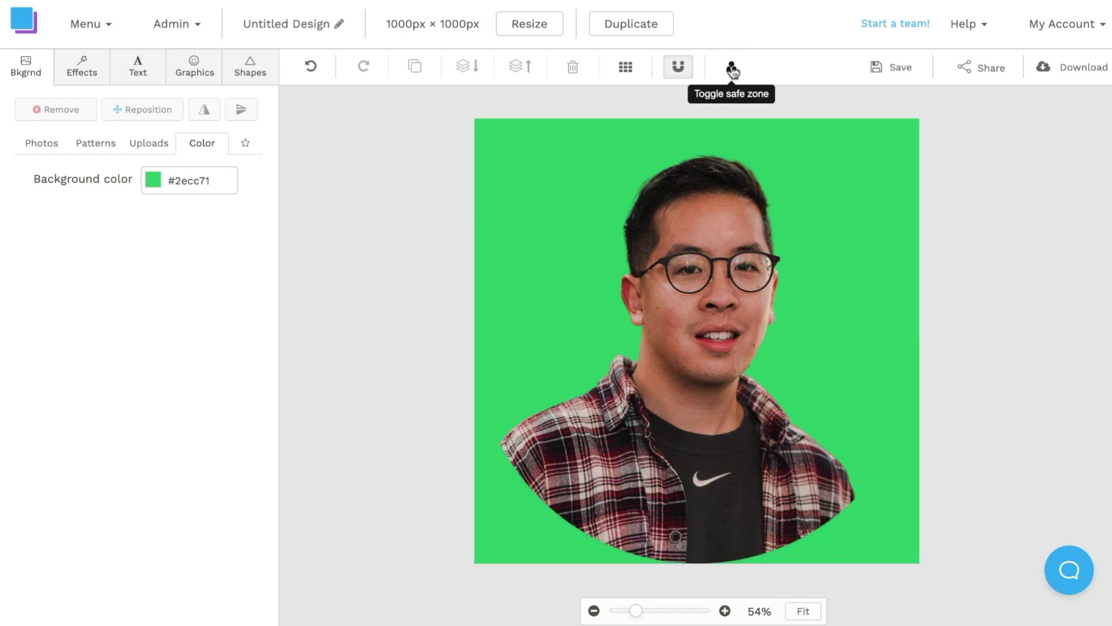
pyautogui.click(340, 24)
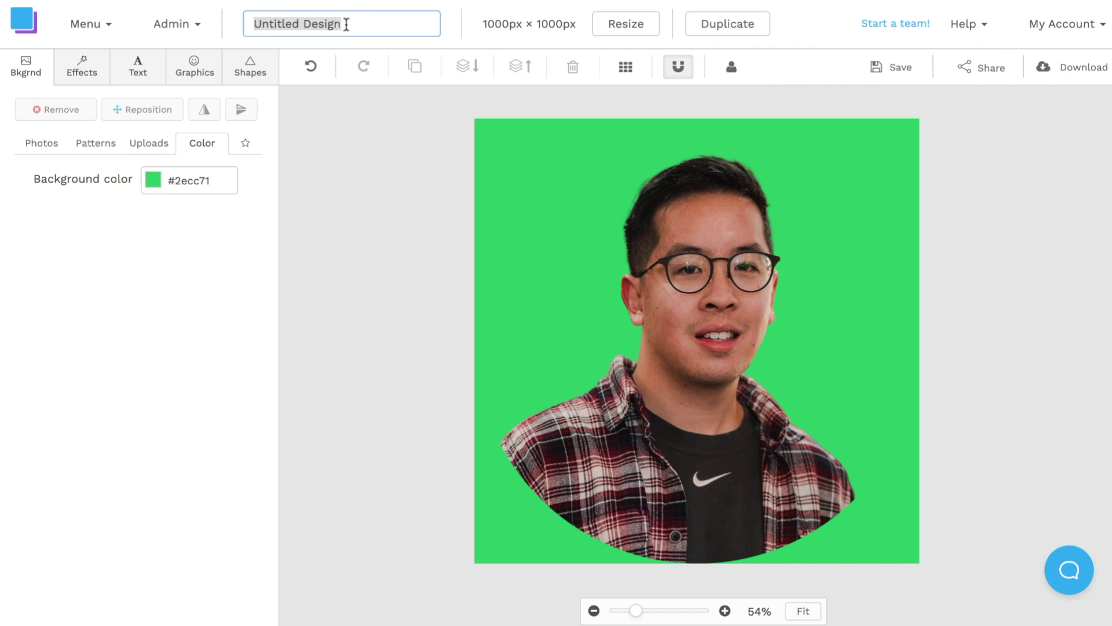
pyautogui.write('Profile Picture')
pyautogui.press('Return')
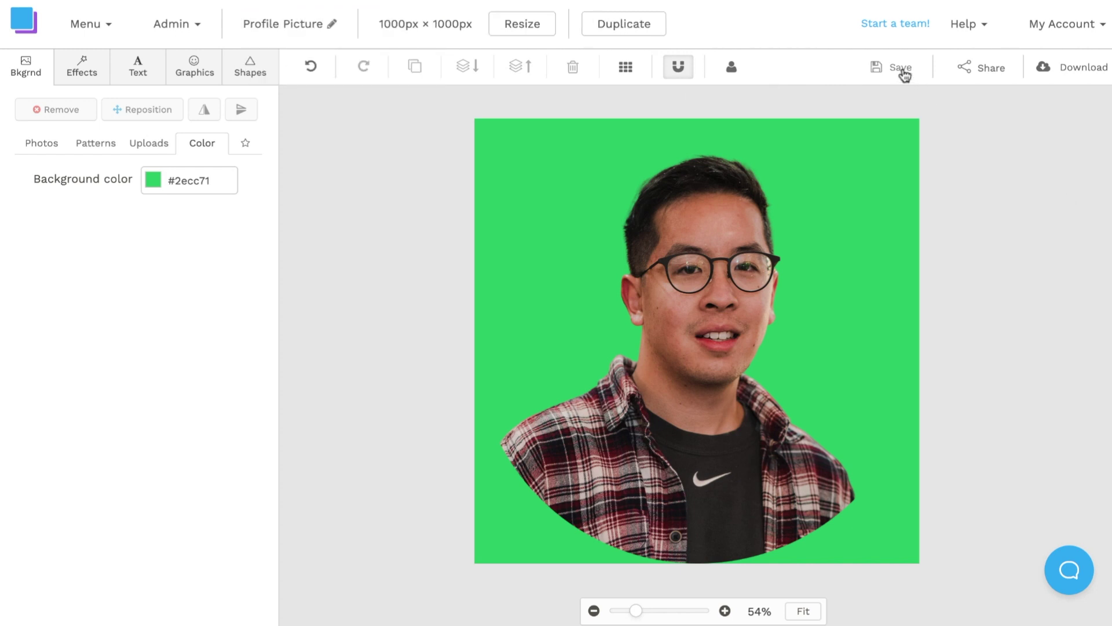
# Step: Save the design to the default folder and download it as a Retina JPG (2x size)
pyautogui.click(900, 69)
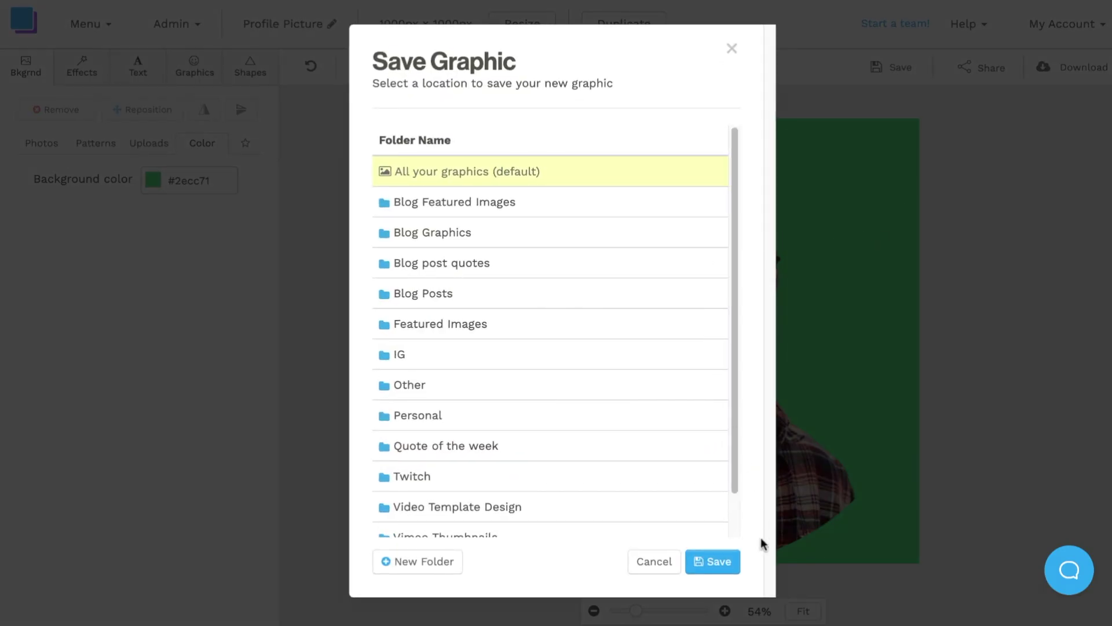
pyautogui.click(718, 562)
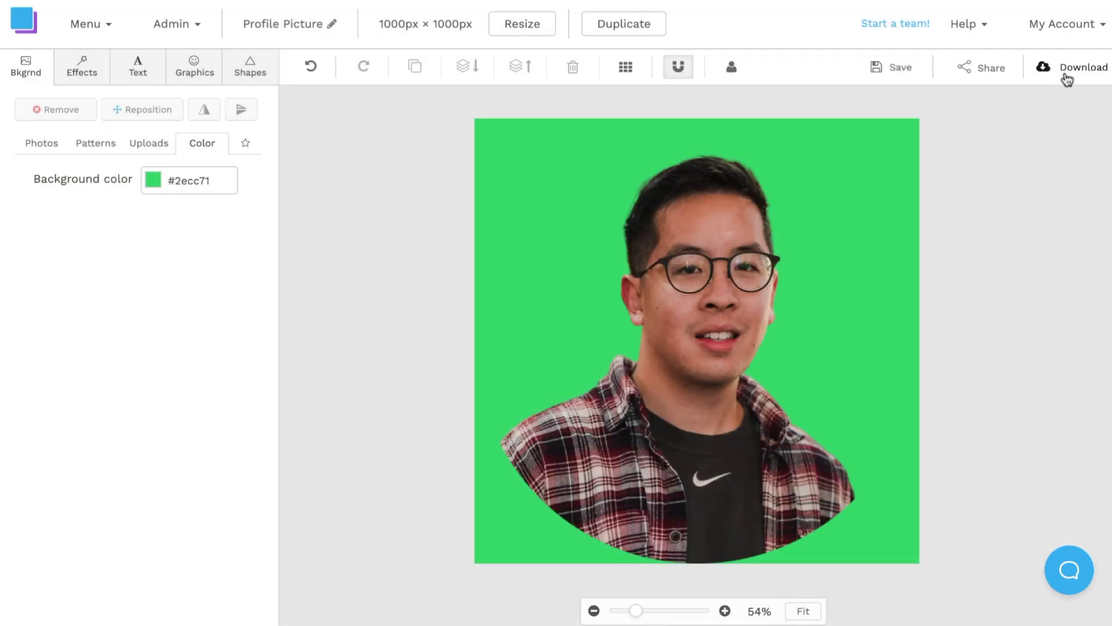
pyautogui.click(1067, 78)
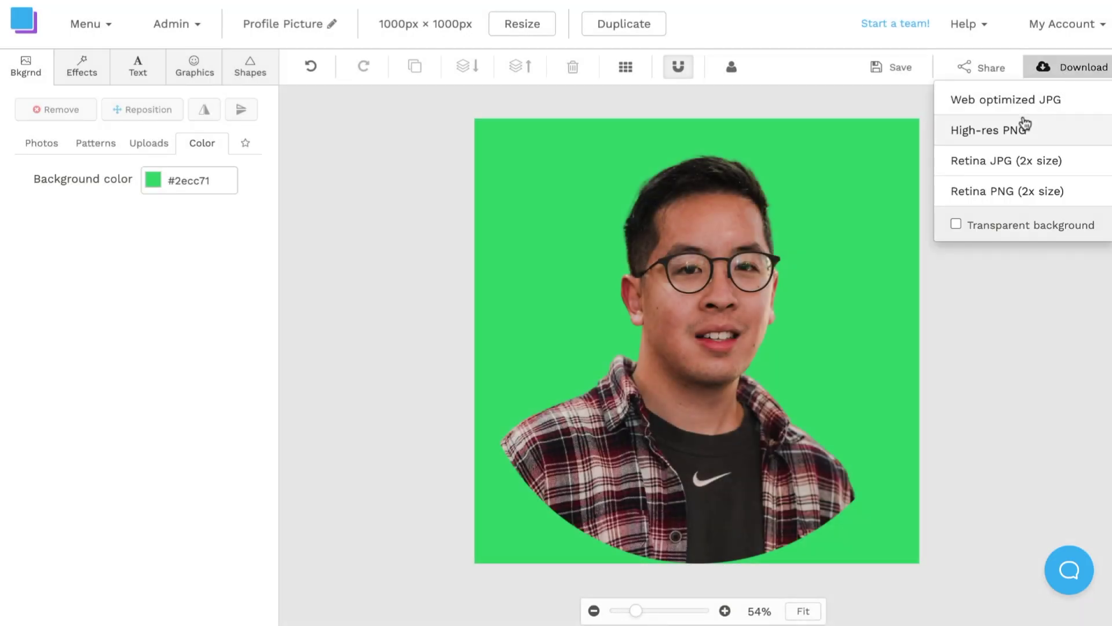
pyautogui.click(1012, 167)
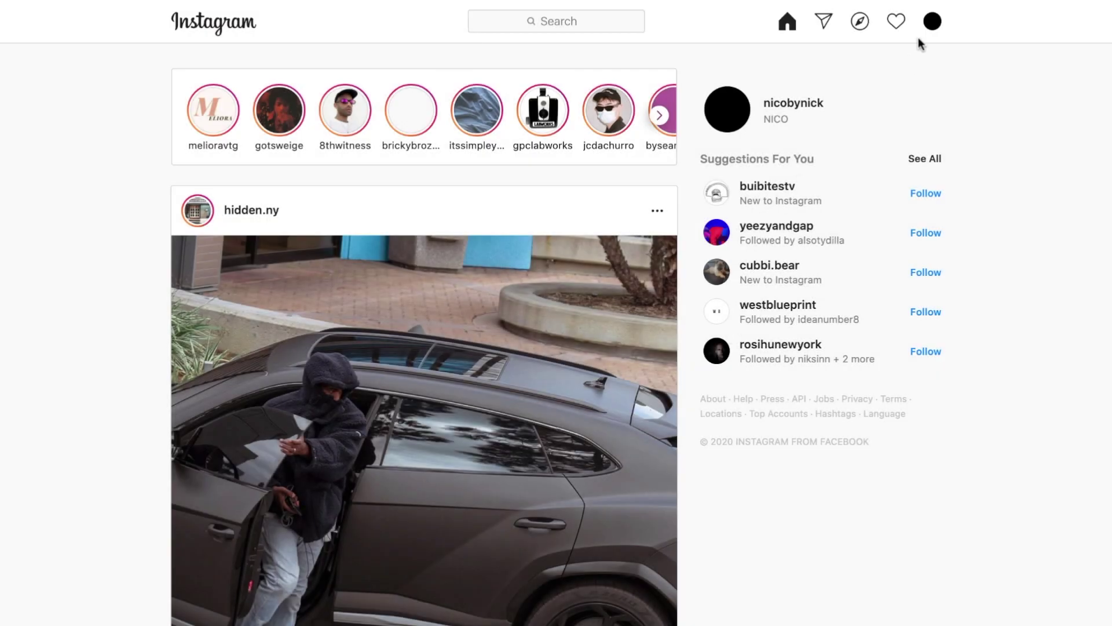
# Step: Go to Edit Profile and choose to upload a new profile photo
pyautogui.click(934, 26)
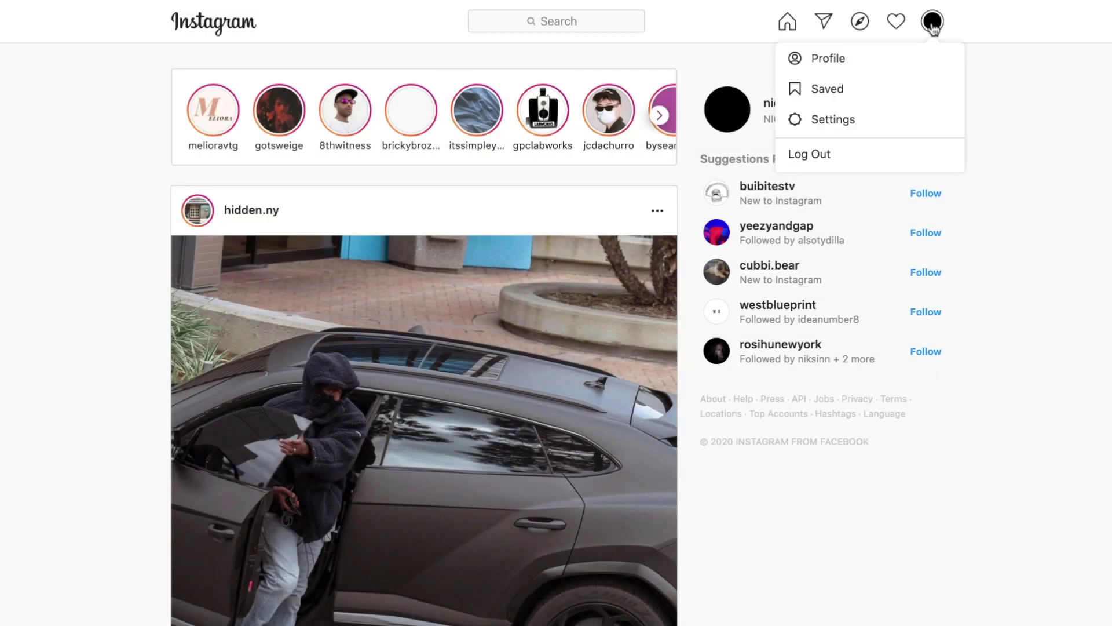
pyautogui.click(861, 65)
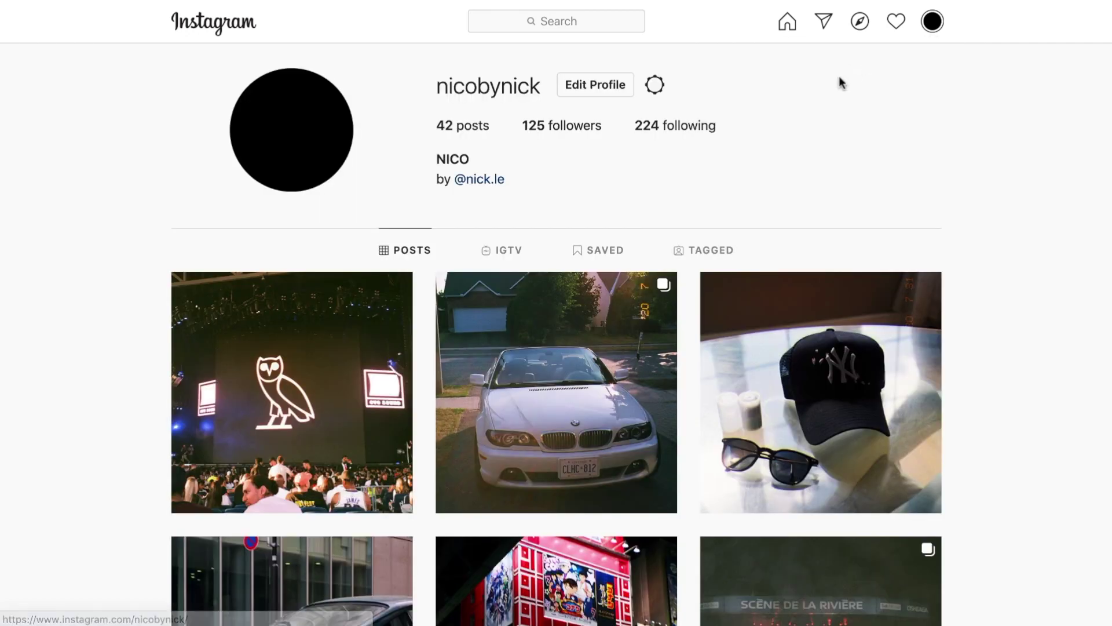
pyautogui.click(604, 89)
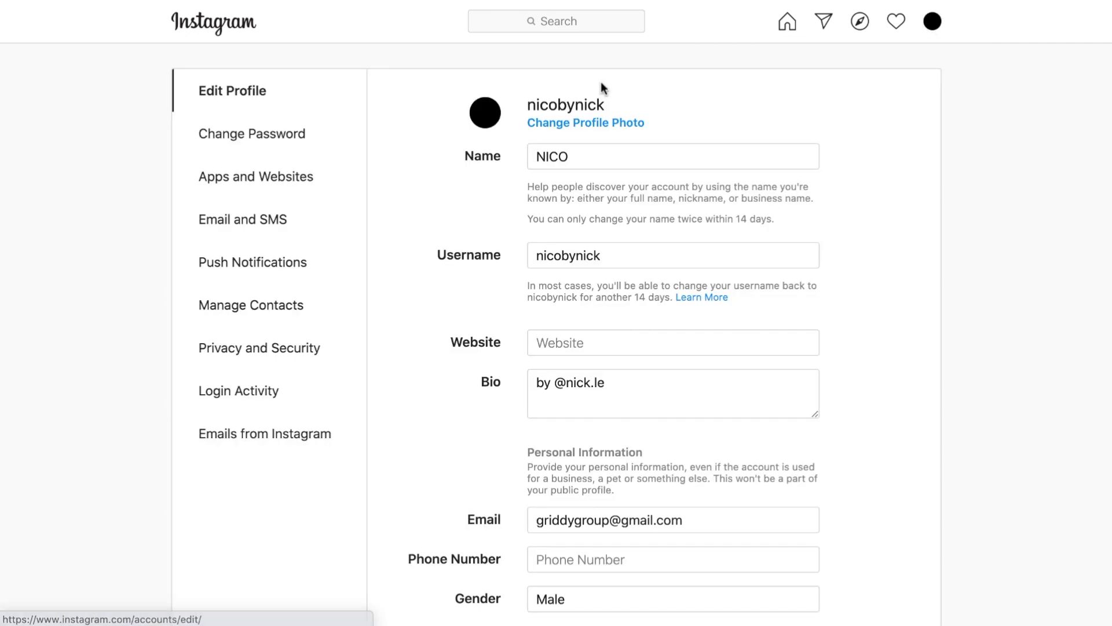
pyautogui.click(595, 123)
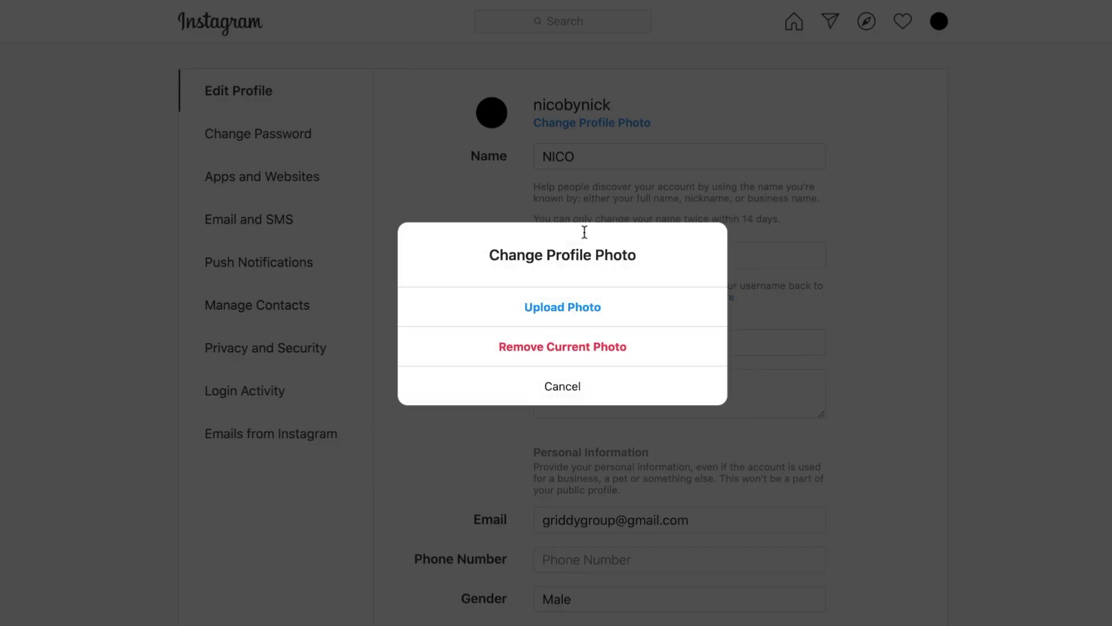
pyautogui.click(586, 309)
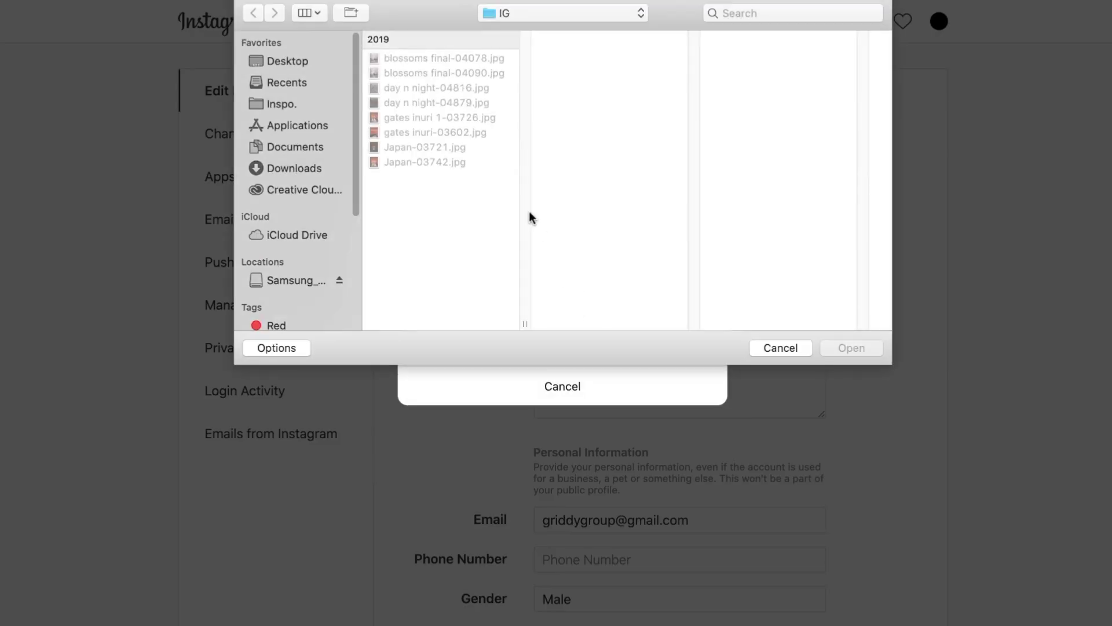
# Step: Upload Desktop/Profile Picture.jpg as the profile photo and return to the profile page
pyautogui.click(302, 63)
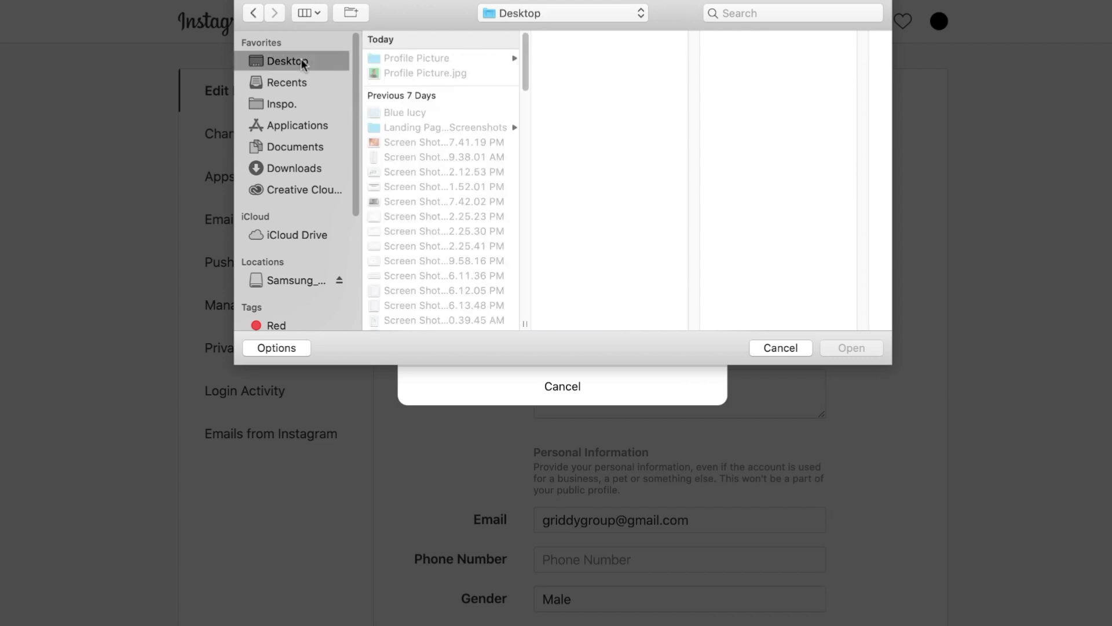
pyautogui.click(409, 74)
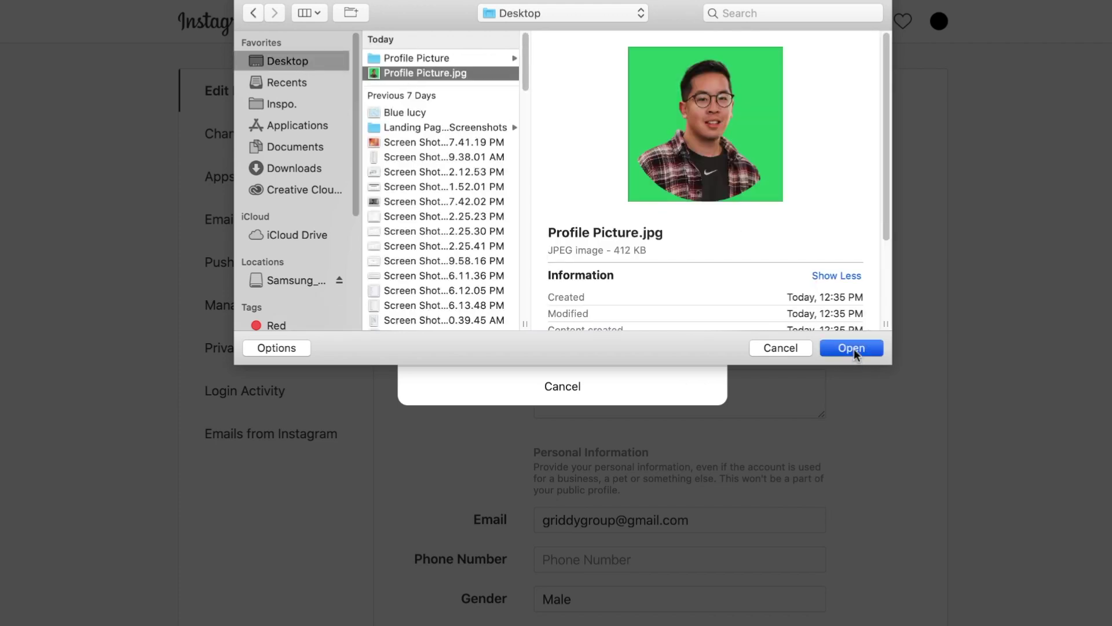
pyautogui.click(852, 348)
pyautogui.click(933, 22)
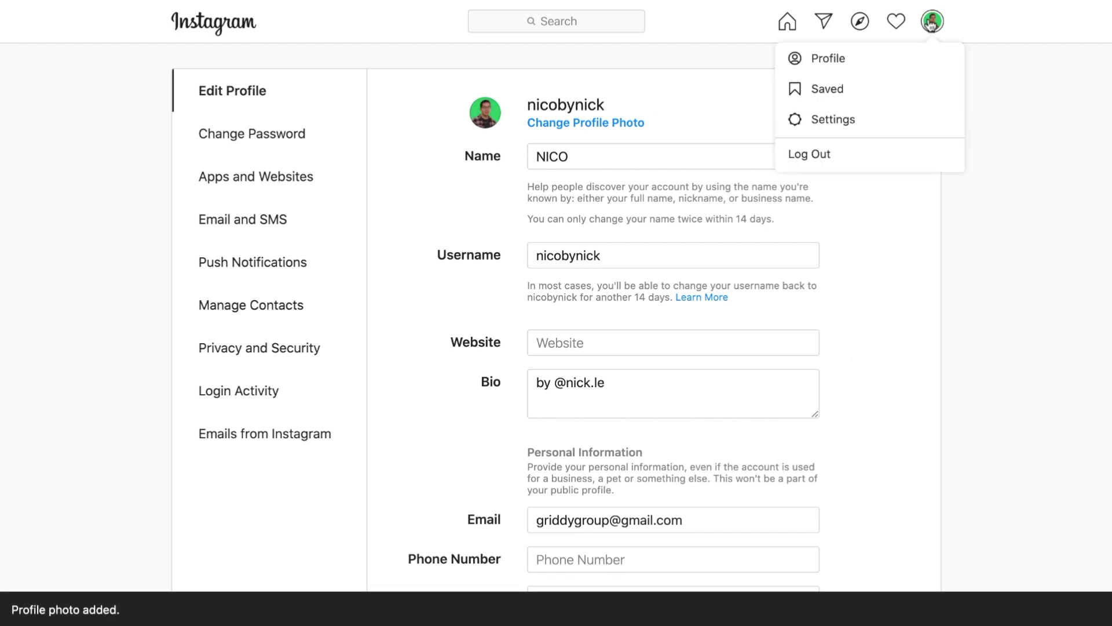
pyautogui.click(840, 59)
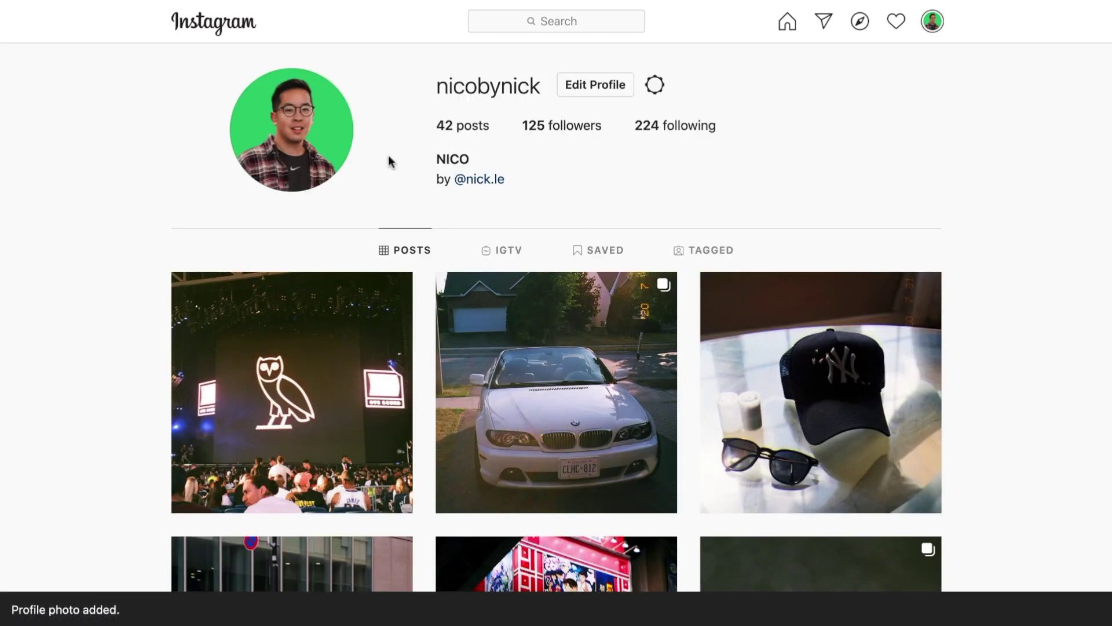